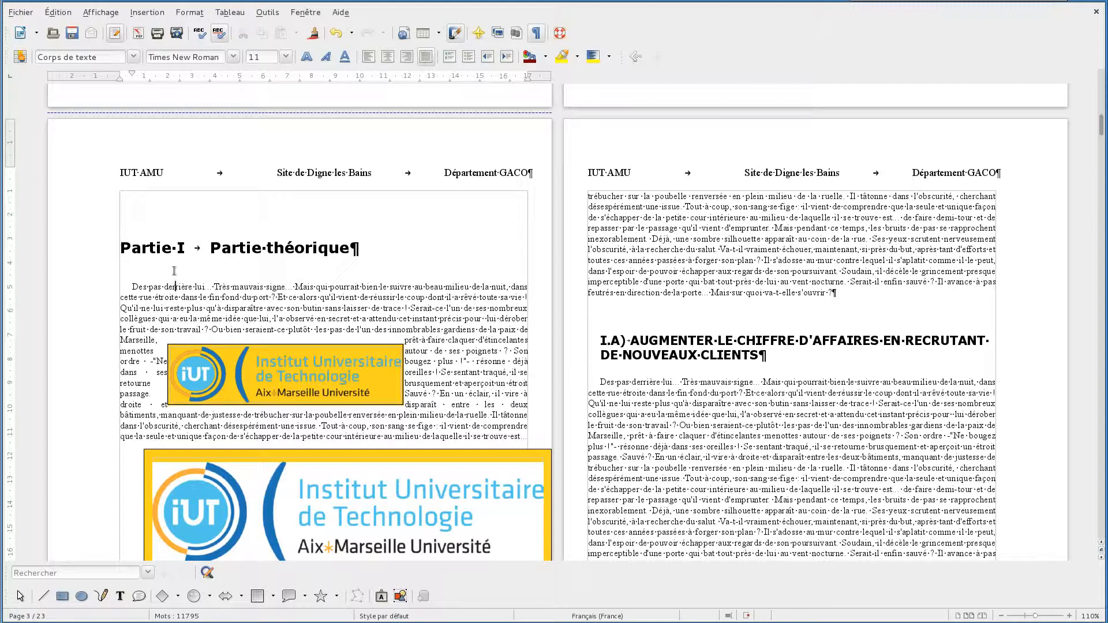
- Place the cursor in the Introduction text and display the list of page styles
scroll(173, 271, "up", 20)
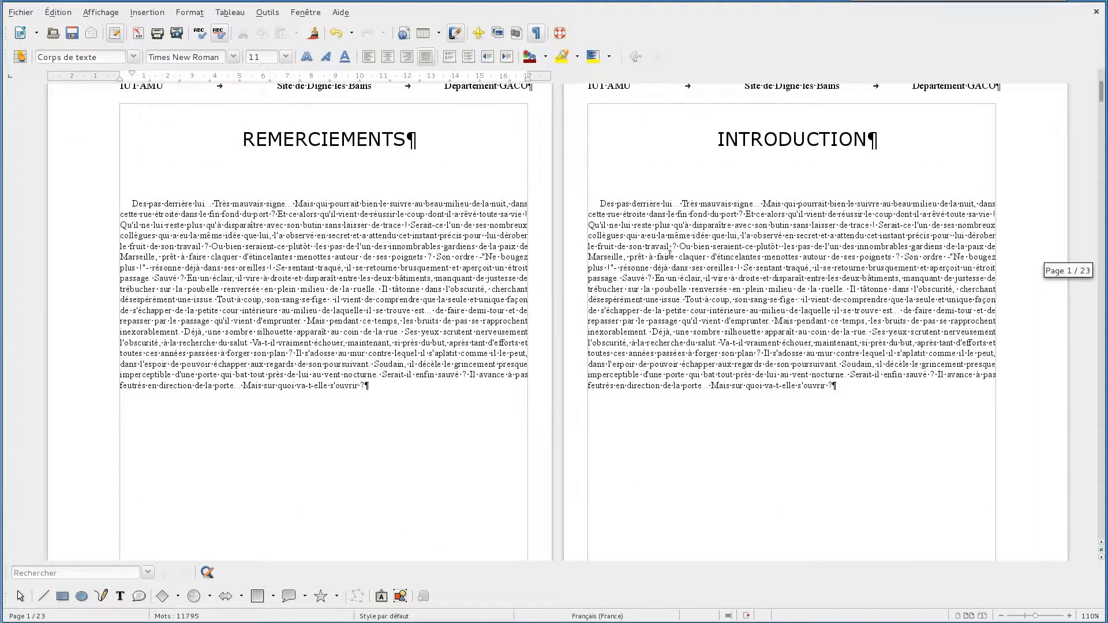
left_click(673, 249)
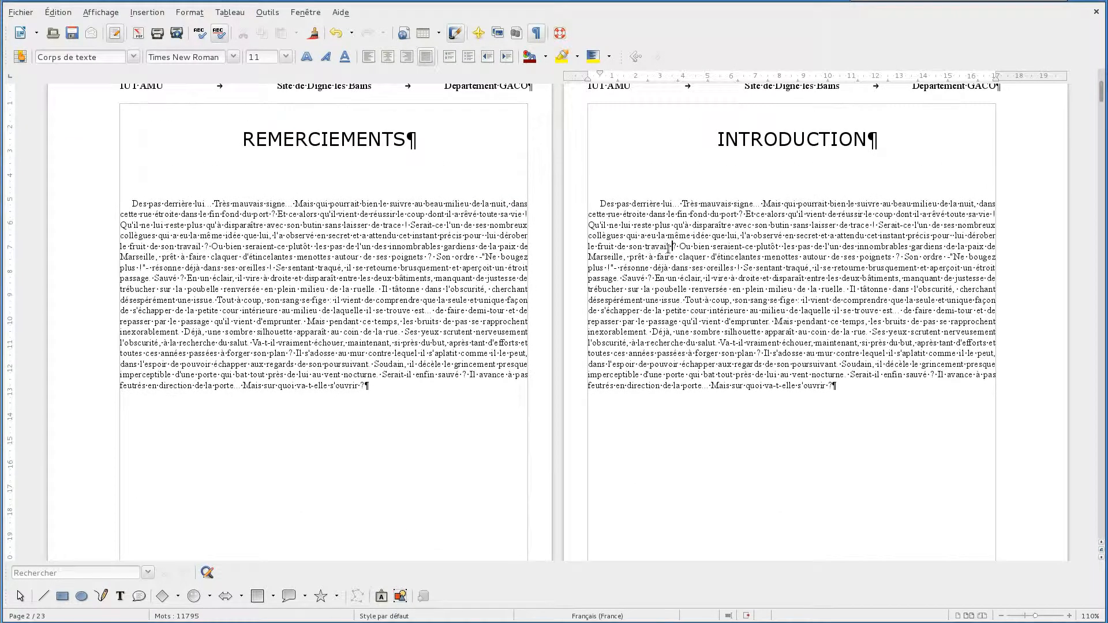
scroll(668, 249, "up", 2)
scroll(693, 282, "down", 9)
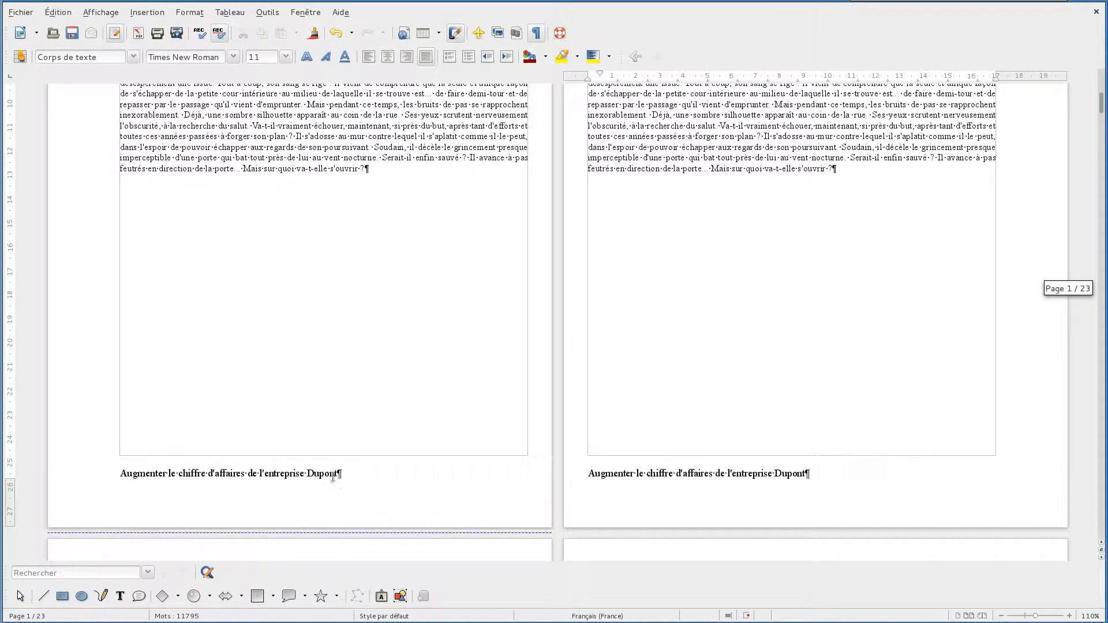
scroll(562, 497, "up", 6)
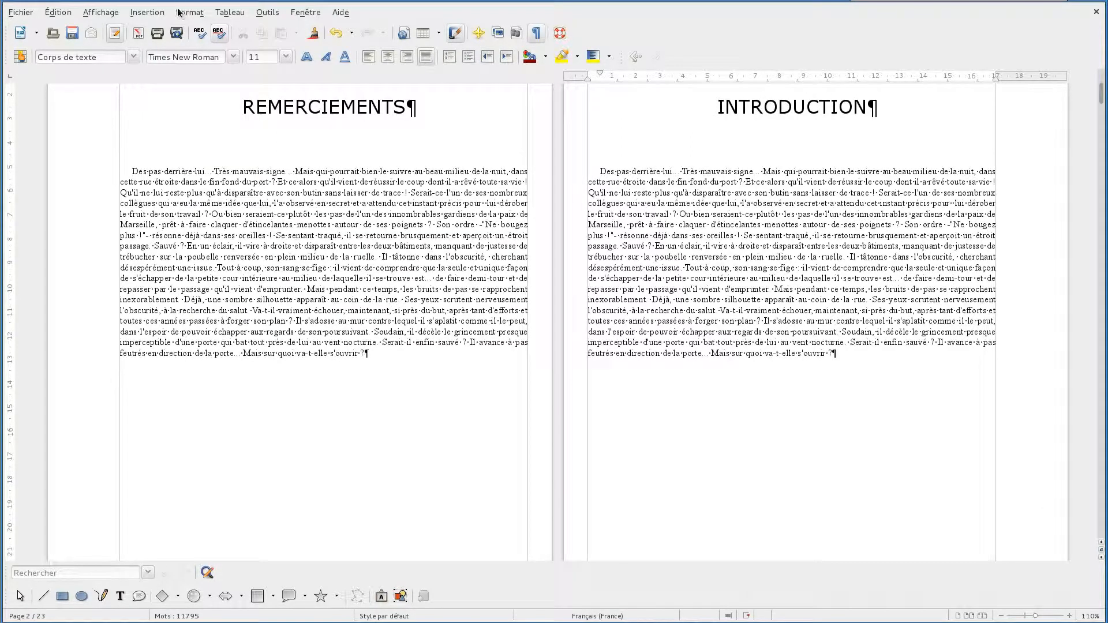
left_click(102, 13)
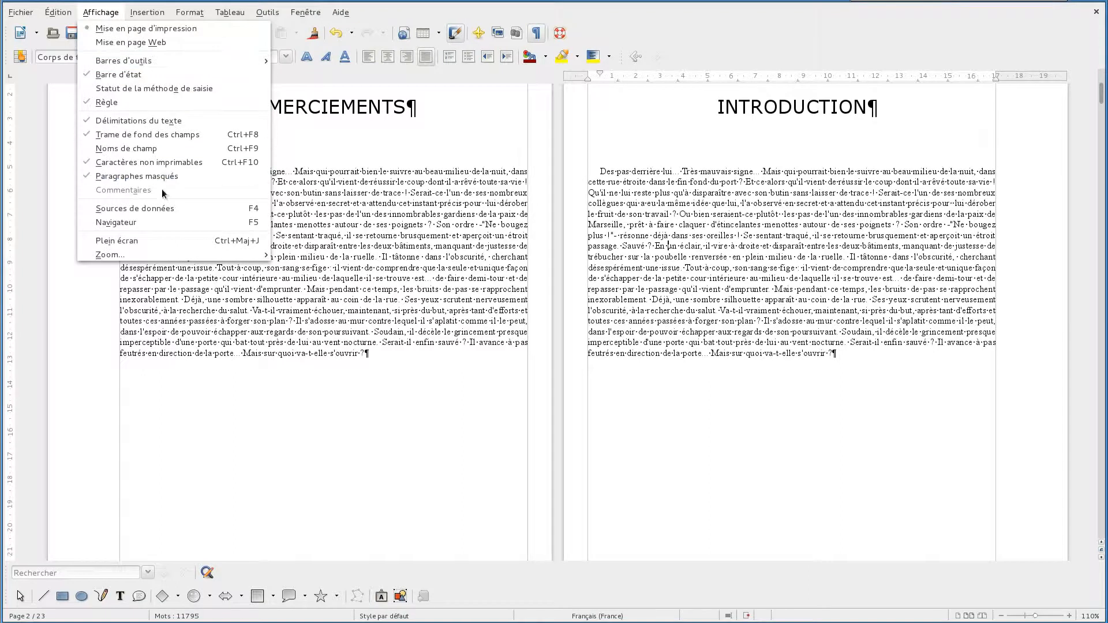
mouse_move(190, 12)
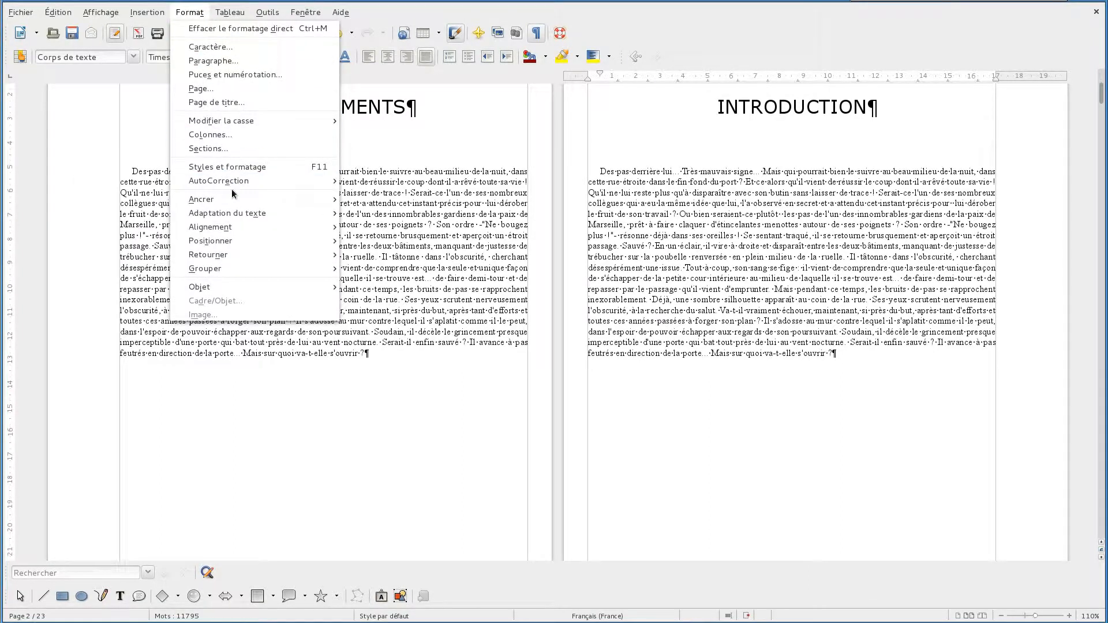
left_click(233, 168)
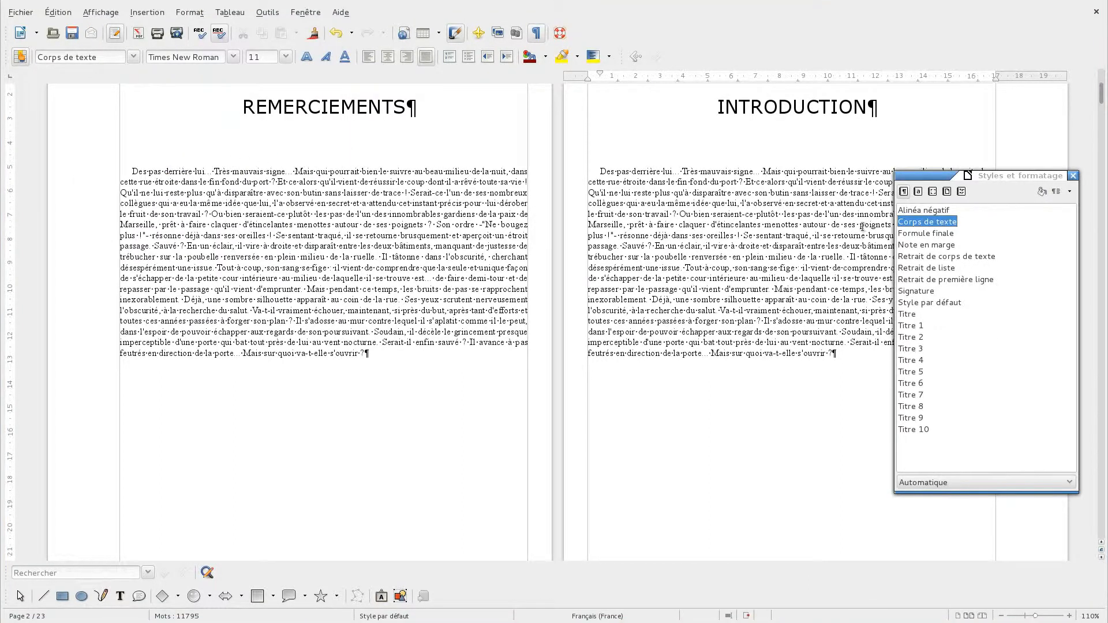
left_click(946, 191)
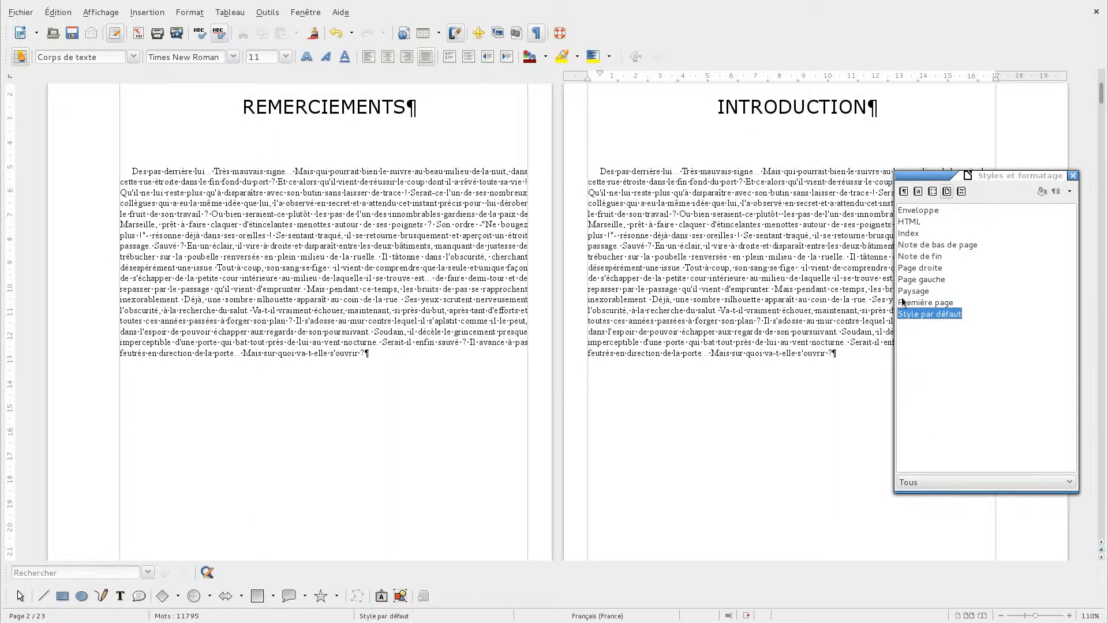
- Create a new page style named "corps du rapport"
right_click(911, 316)
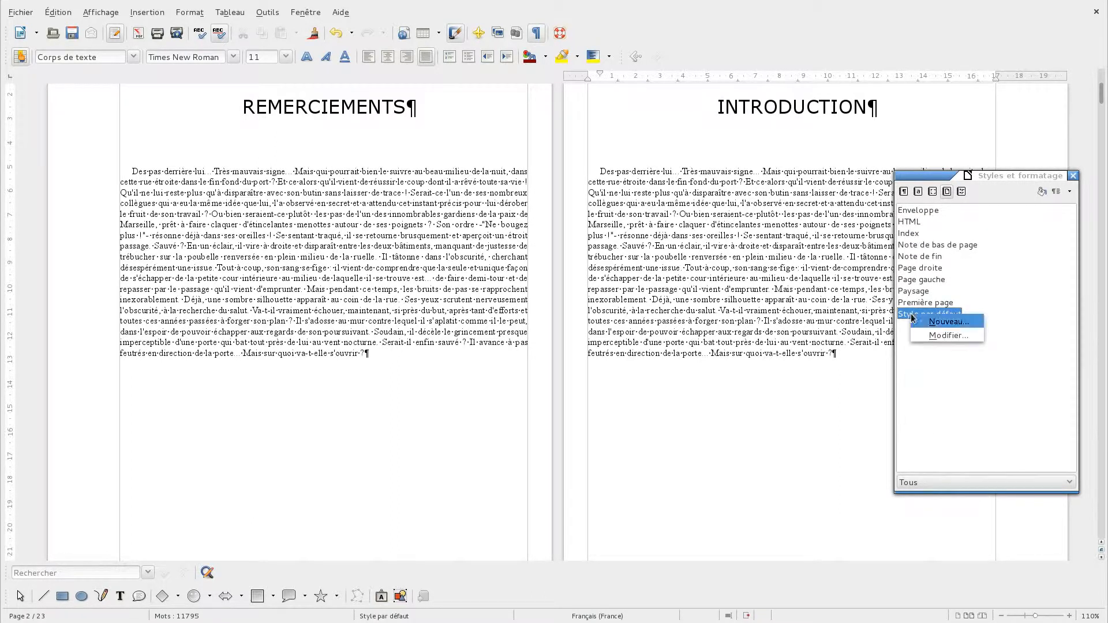
left_click(957, 325)
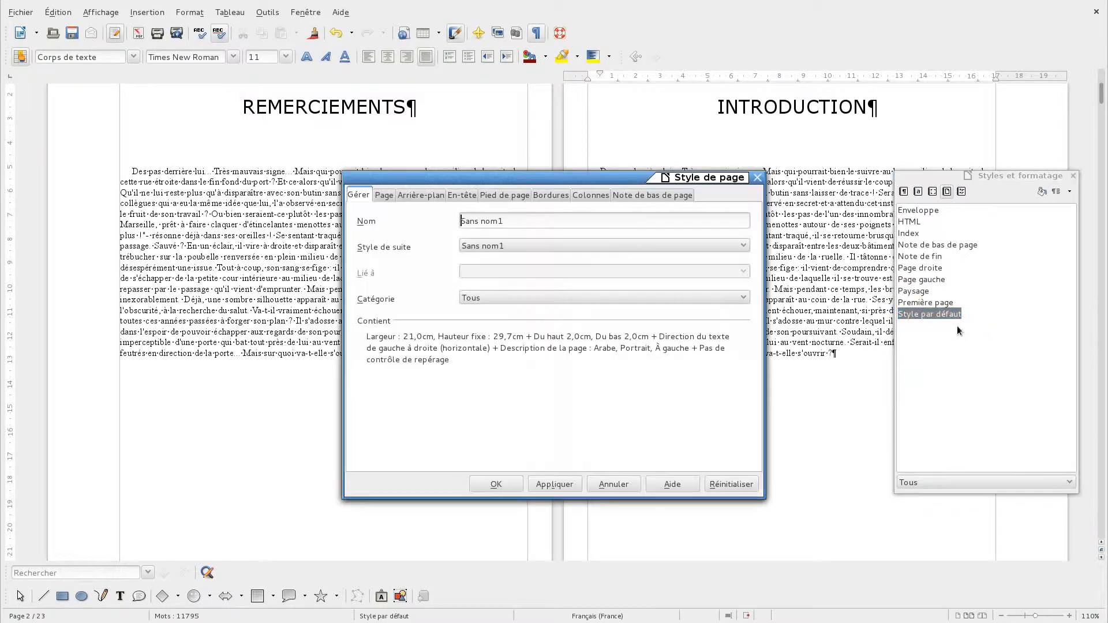
left_click_drag(451, 220, 279, 218)
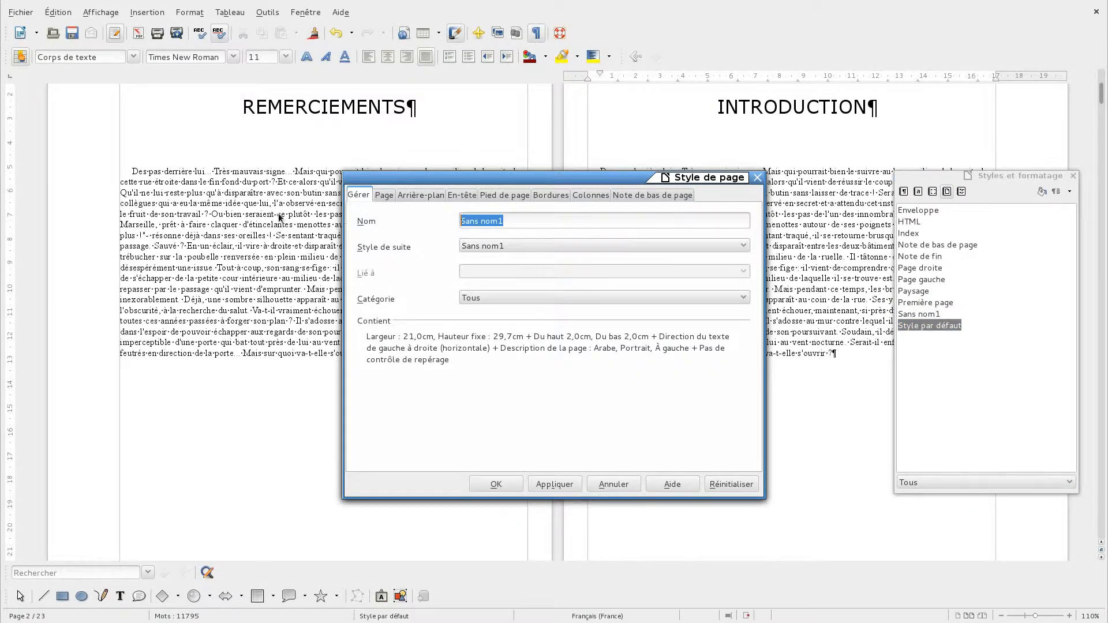
type("corps du rapport")
left_click(496, 483)
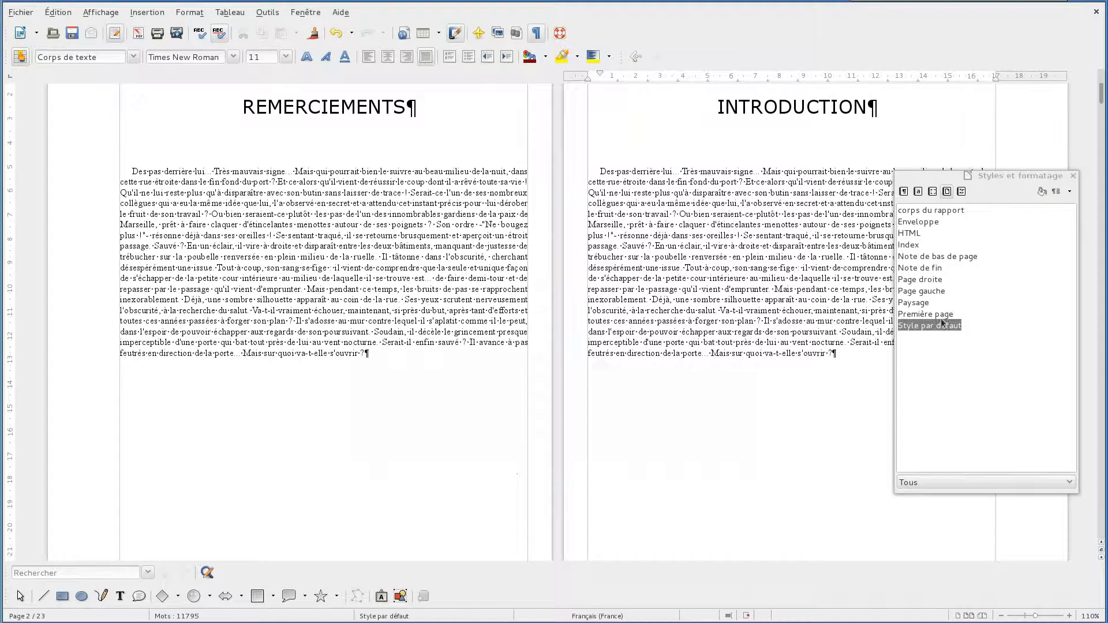
- Try applying the "corps du rapport" page style directly to the Introduction page, check the surrounding pages, and undo it
left_click(926, 210)
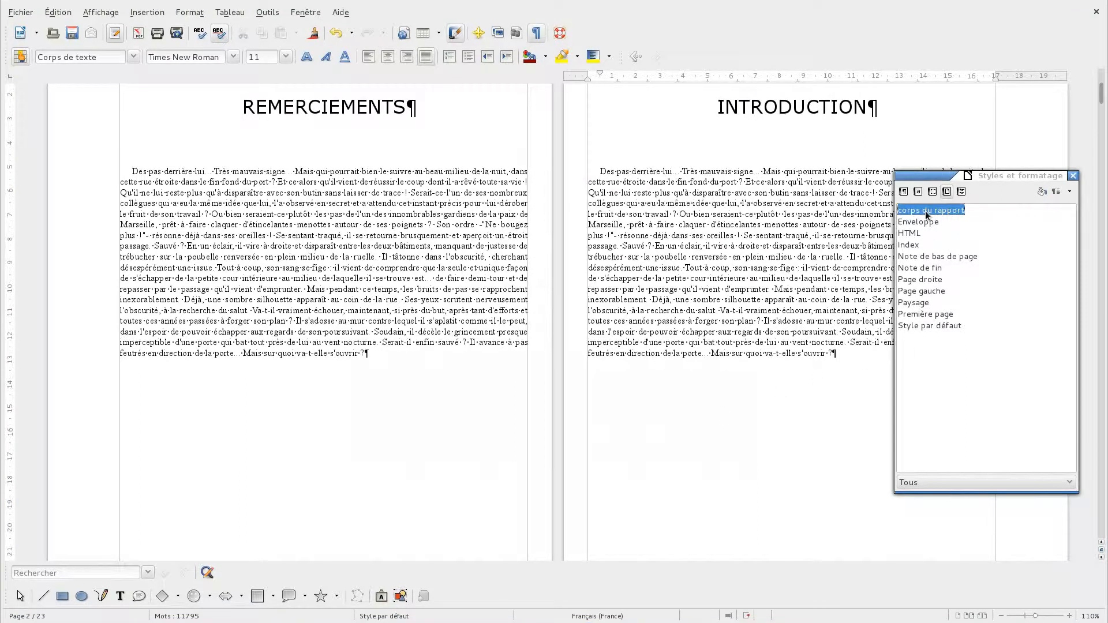
left_click(607, 380)
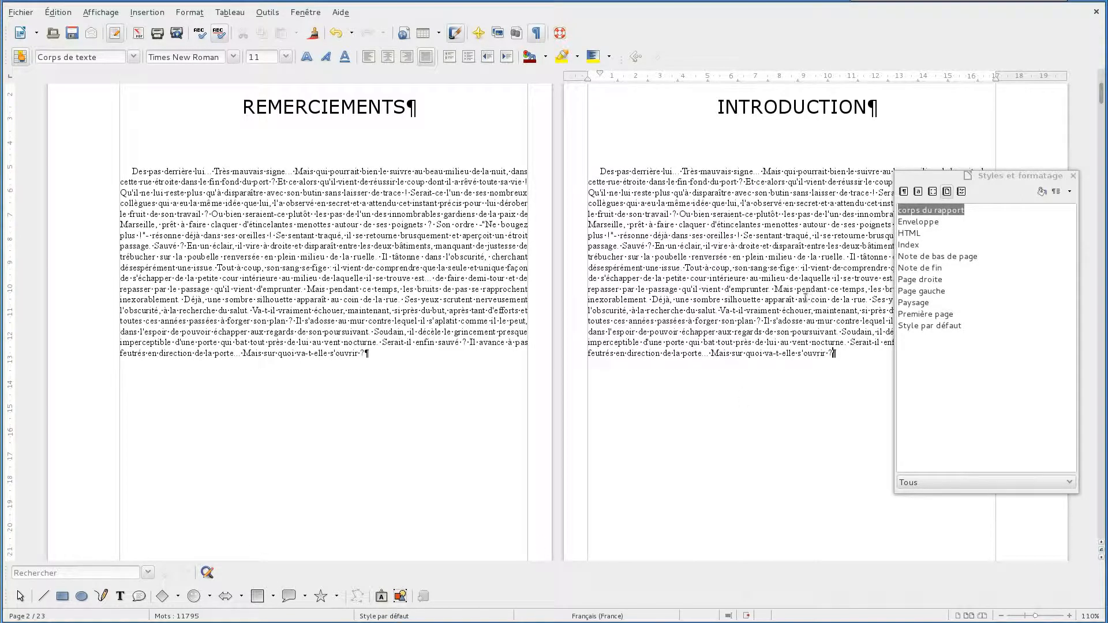
double_click(926, 209)
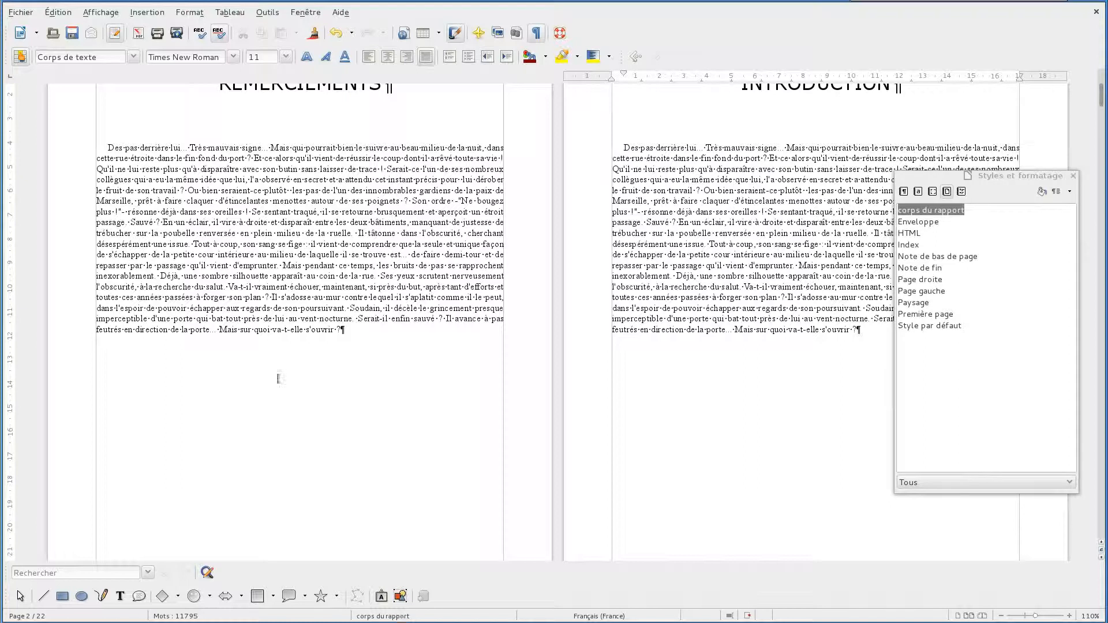
scroll(726, 425, "down", 5)
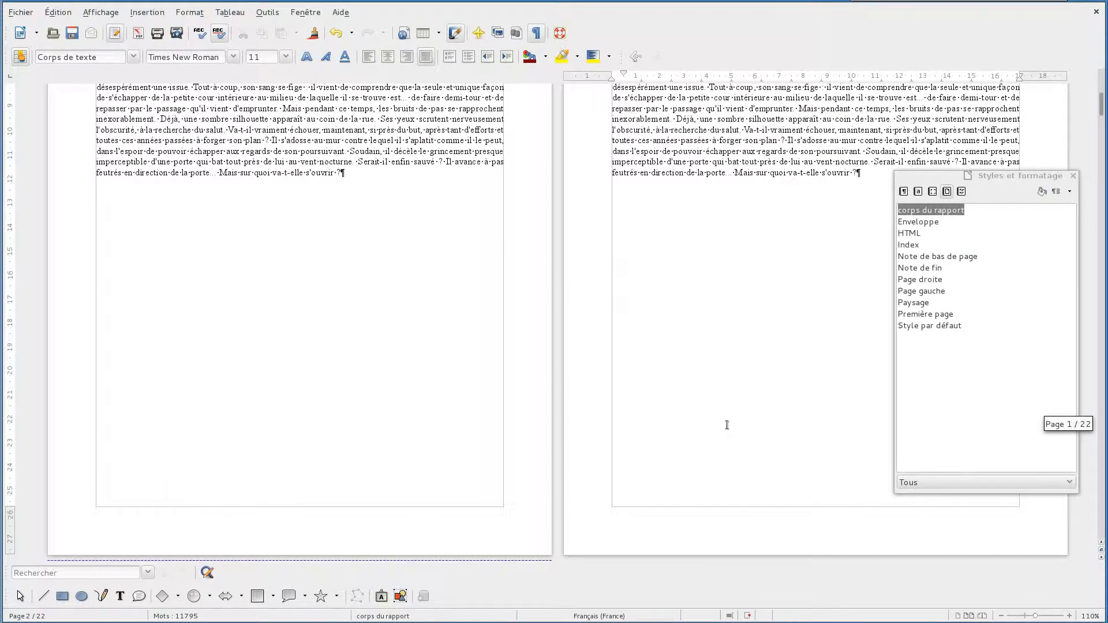
scroll(727, 425, "up", 7)
scroll(728, 423, "up", 1)
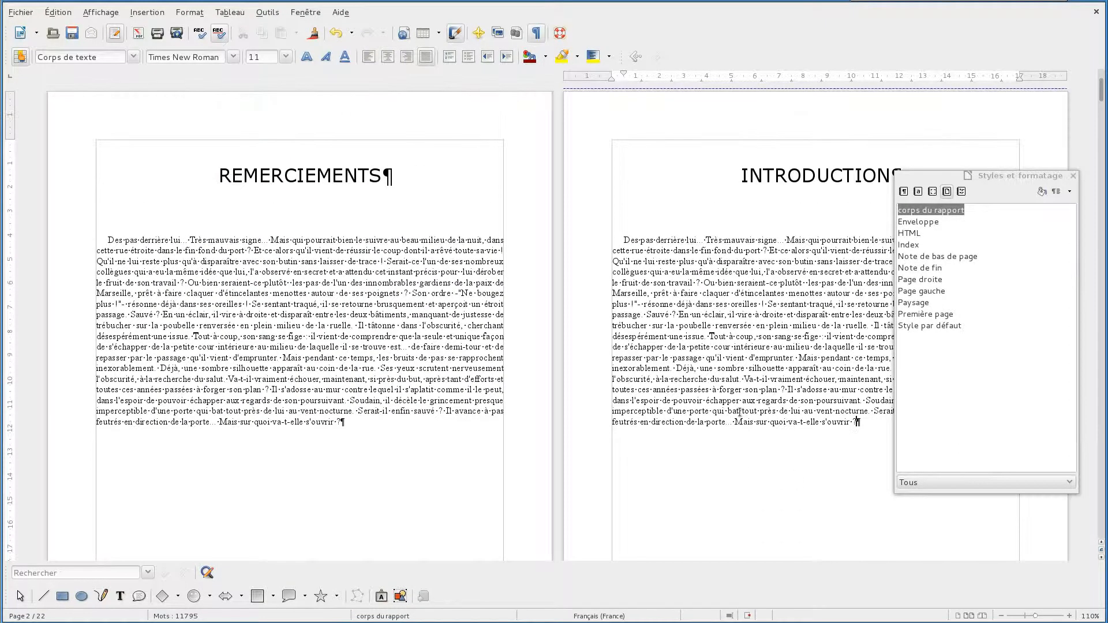
scroll(773, 421, "down", 6)
scroll(798, 419, "down", 4)
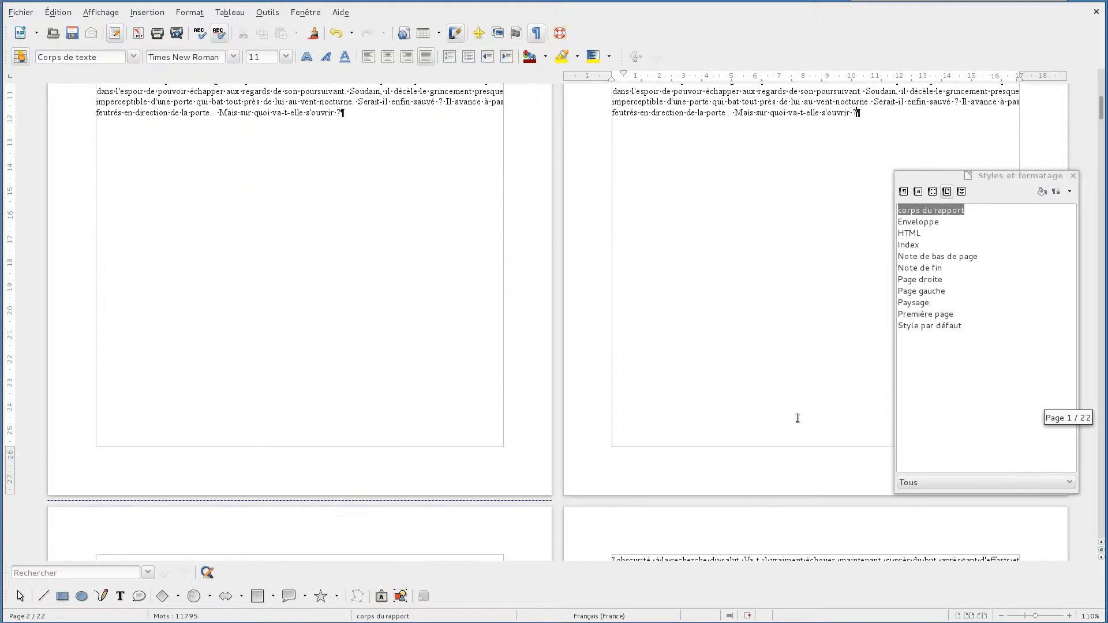
scroll(797, 417, "up", 10)
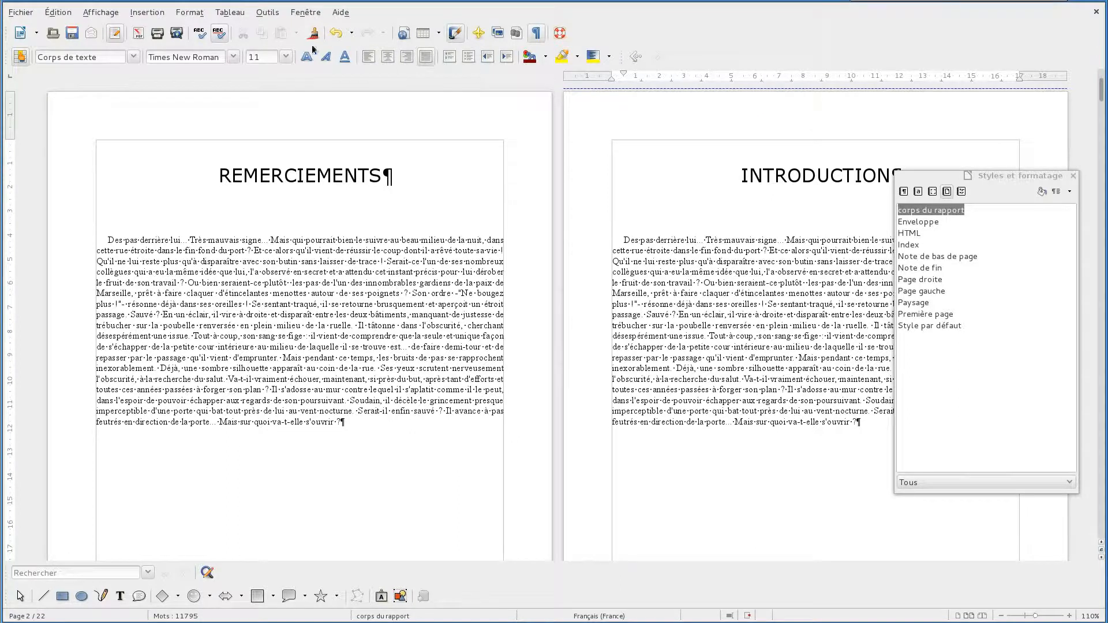
left_click(337, 33)
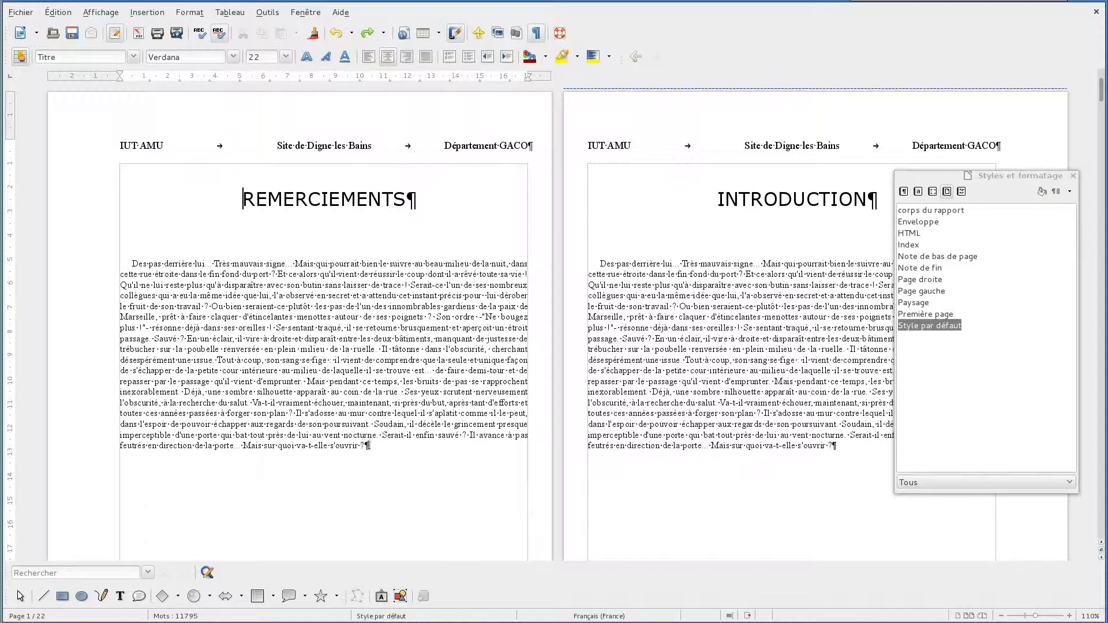
- Insert a page break after the Remerciements text with the "corps du rapport" style and page numbering restarting at 1
scroll(368, 446, "down", 2)
left_click(368, 441)
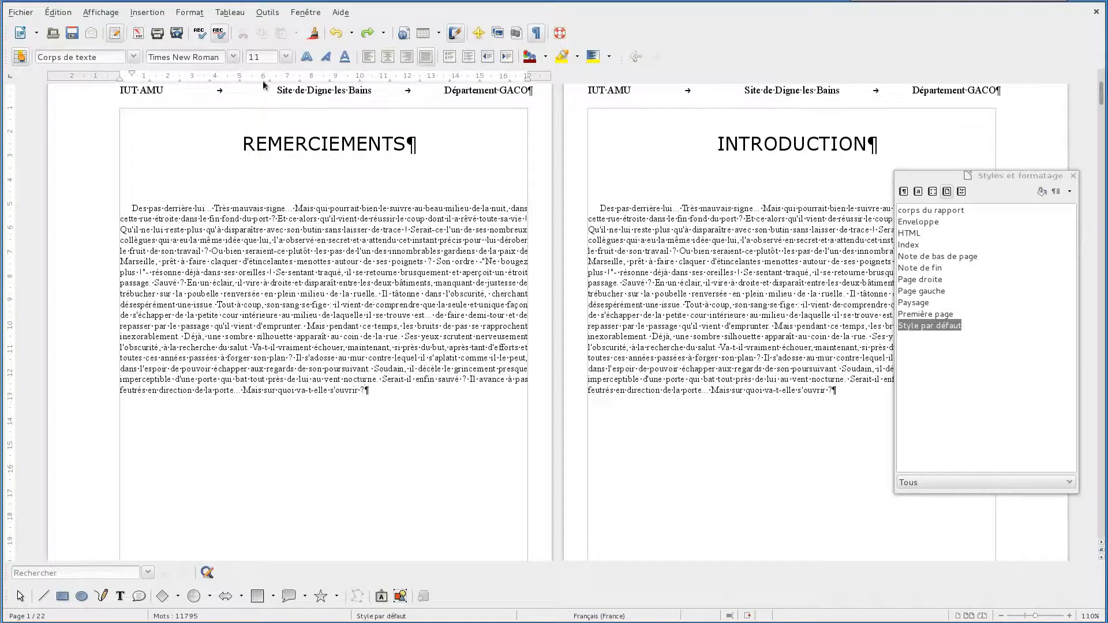
left_click(165, 12)
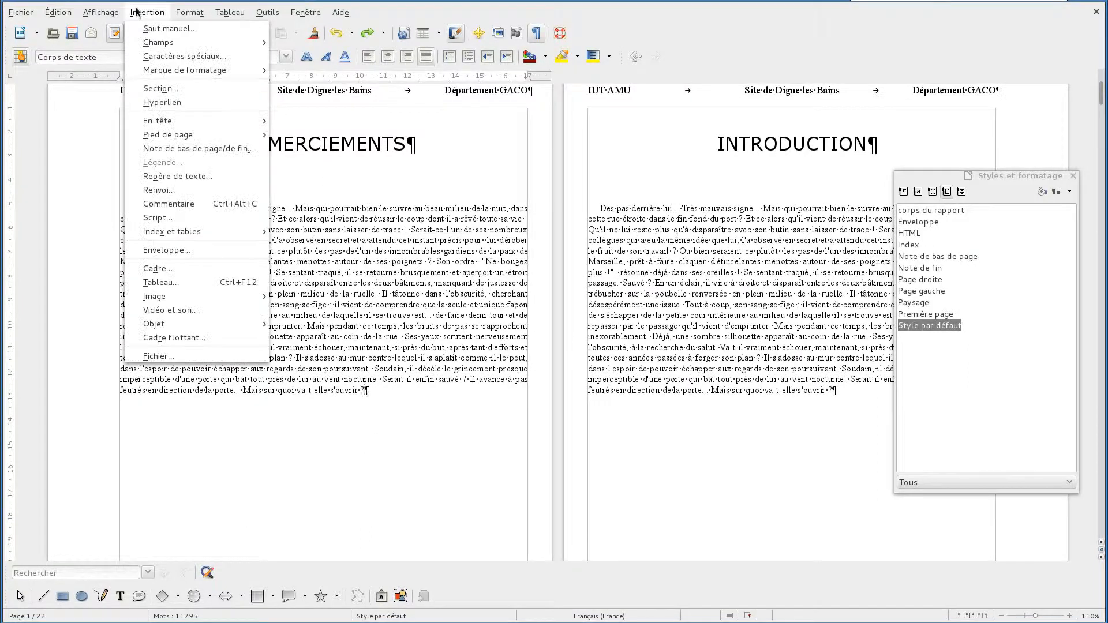
left_click(166, 28)
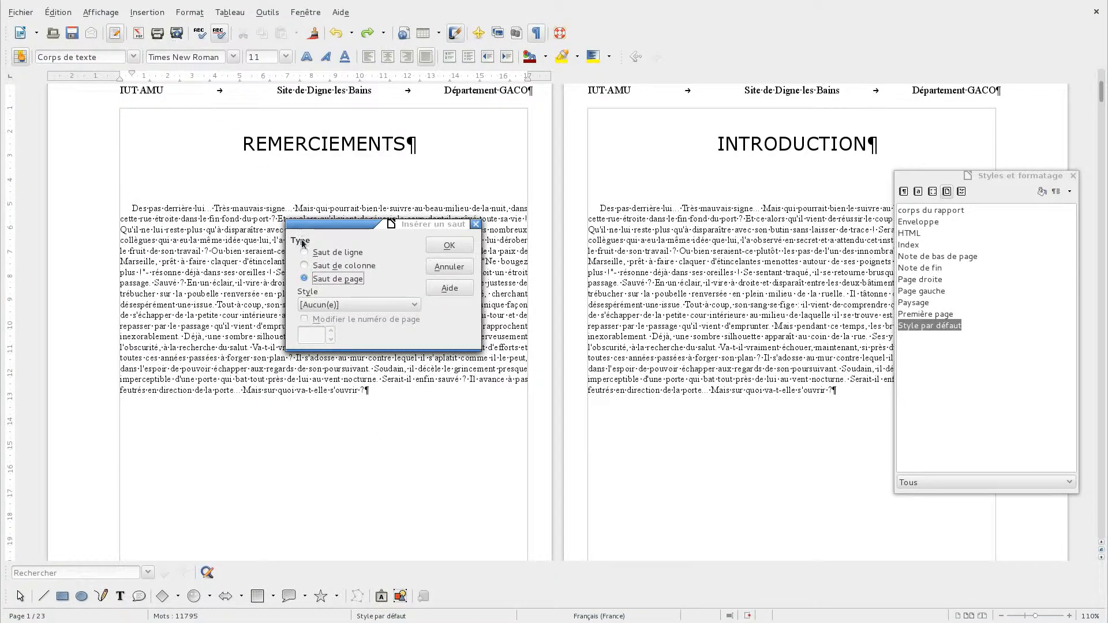
left_click(405, 306)
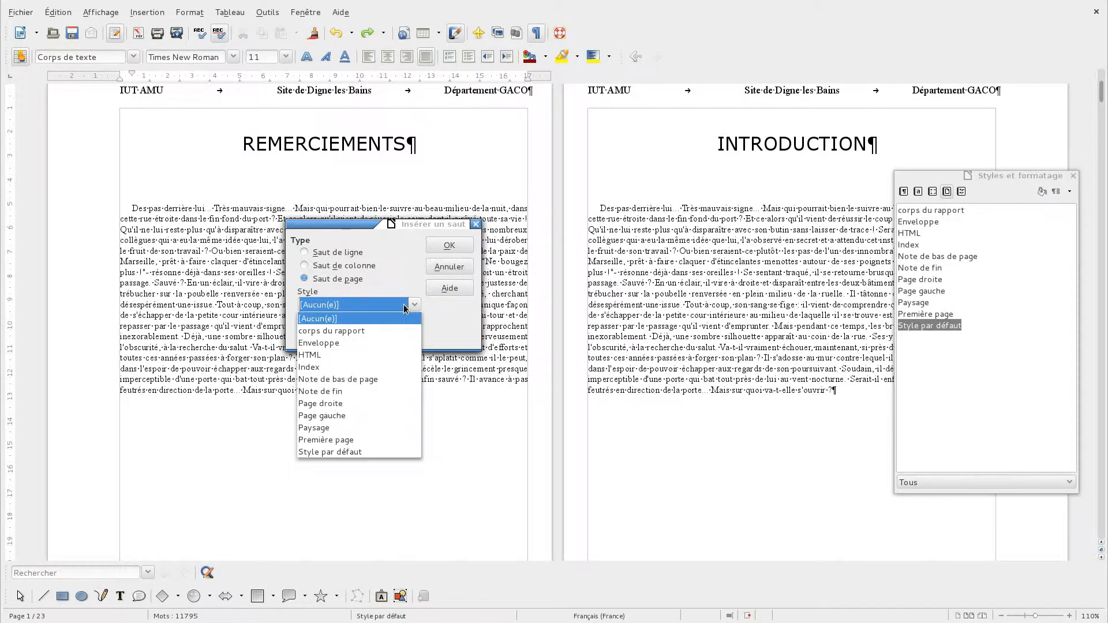
left_click(376, 332)
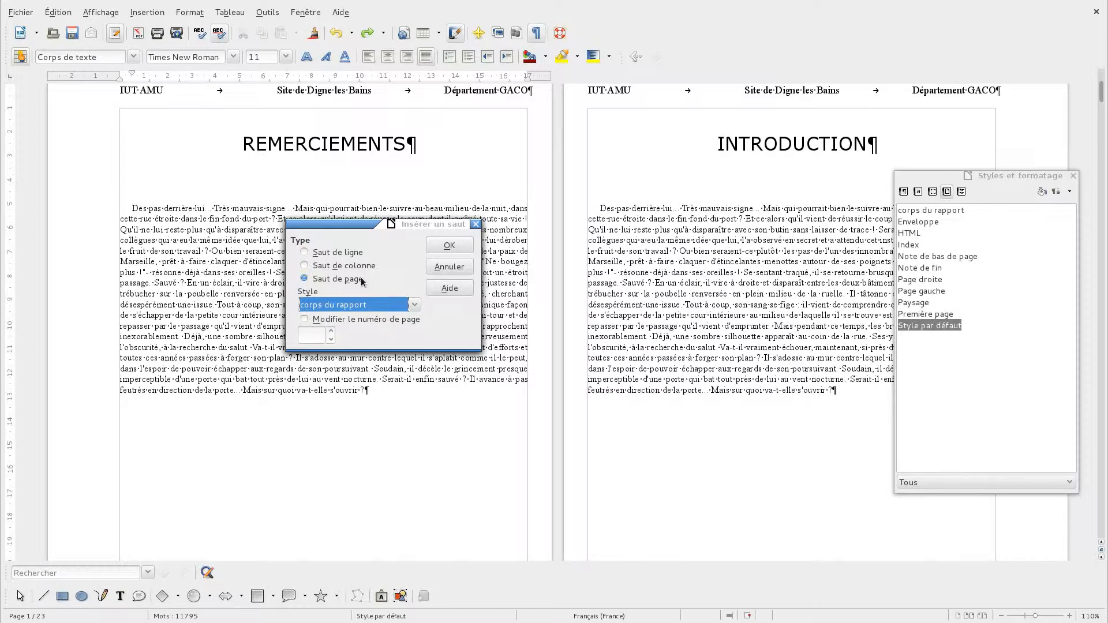
left_click(322, 321)
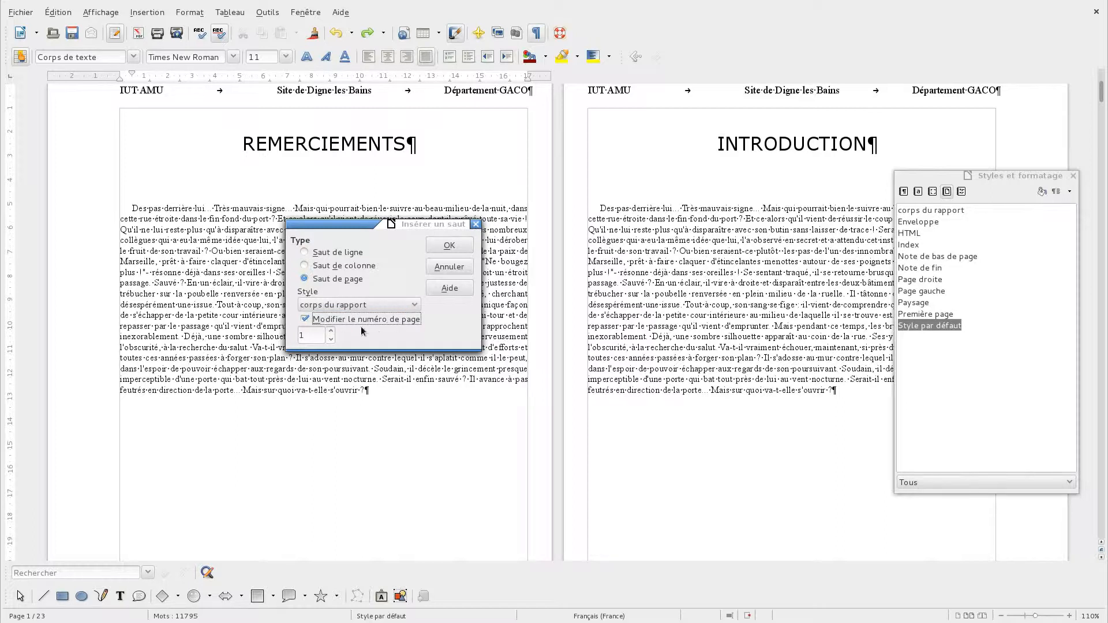
left_click(440, 244)
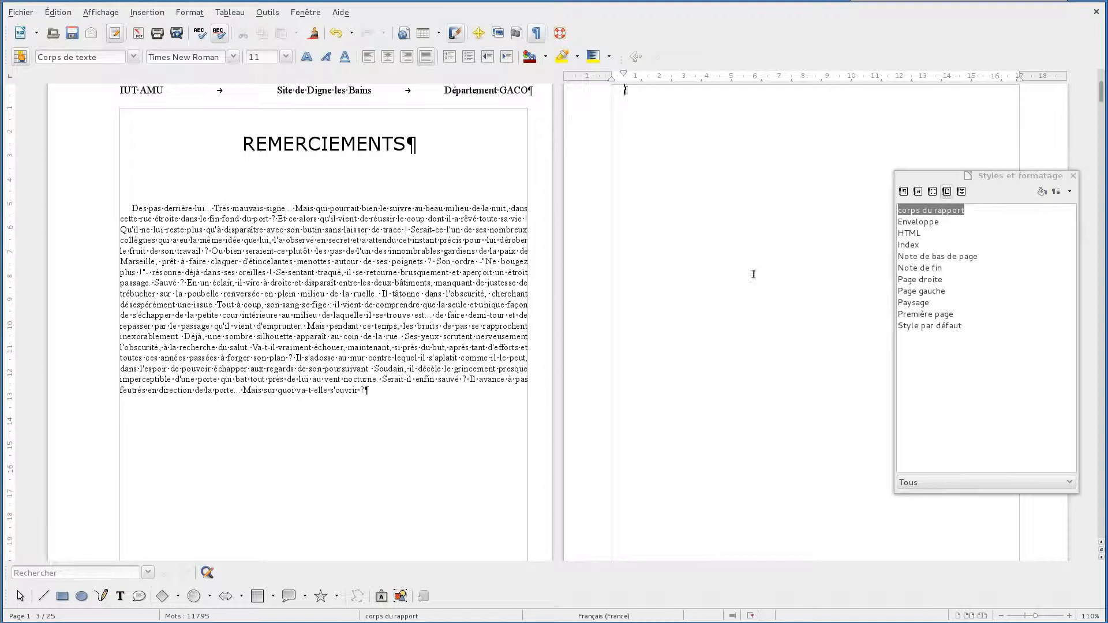
- Delete the extra empty paragraph before the INTRODUCTION heading and place the cursor in the Introduction page
scroll(744, 307, "up", 1)
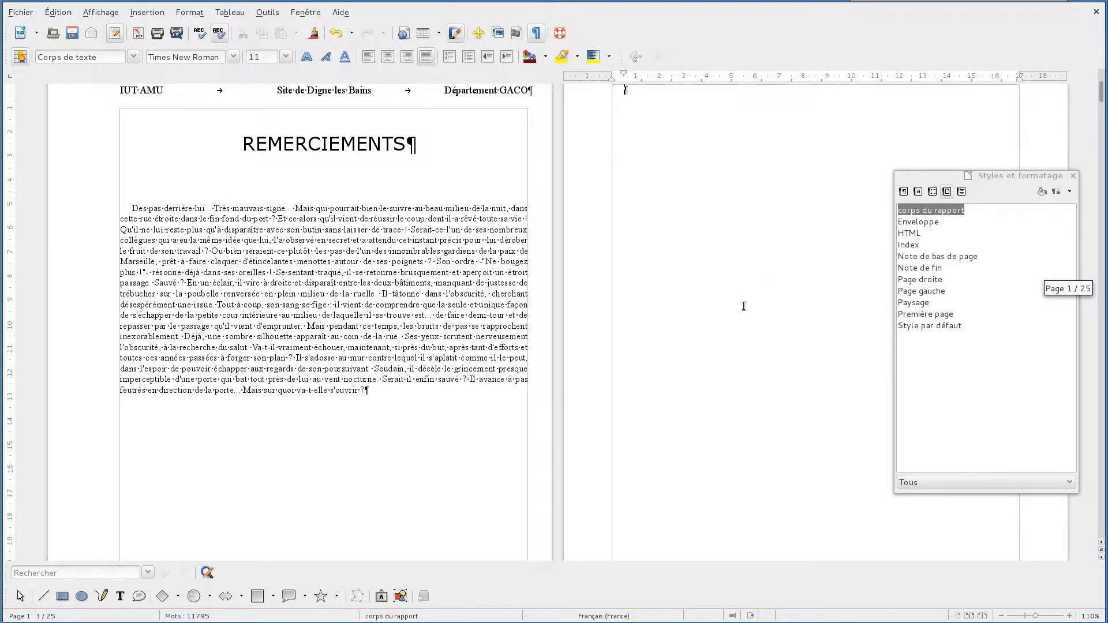
key("Delete")
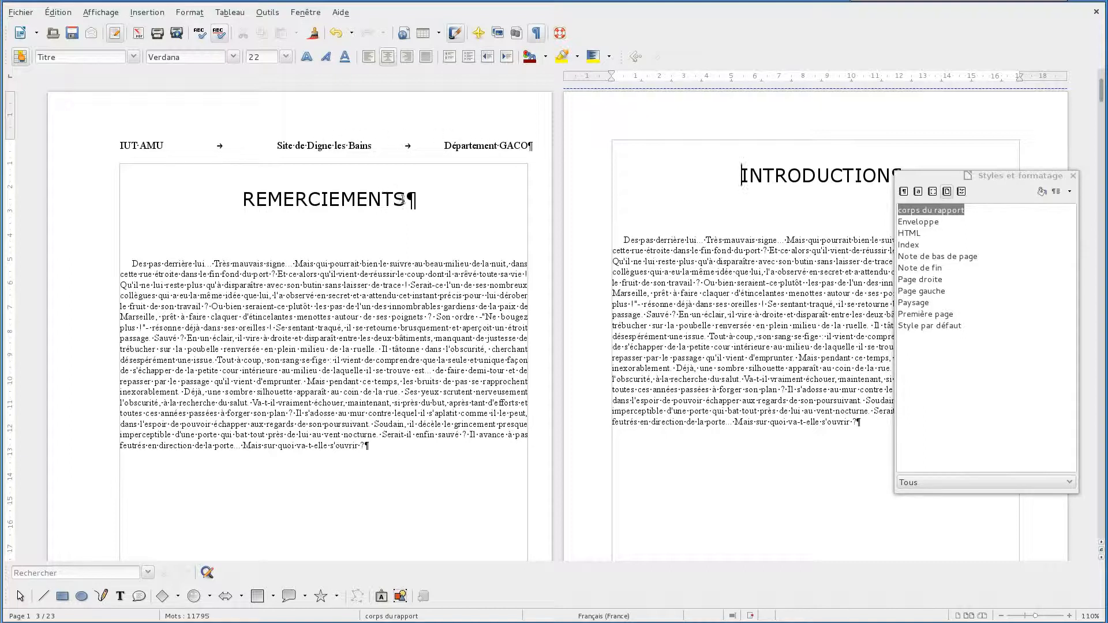
left_click(741, 220)
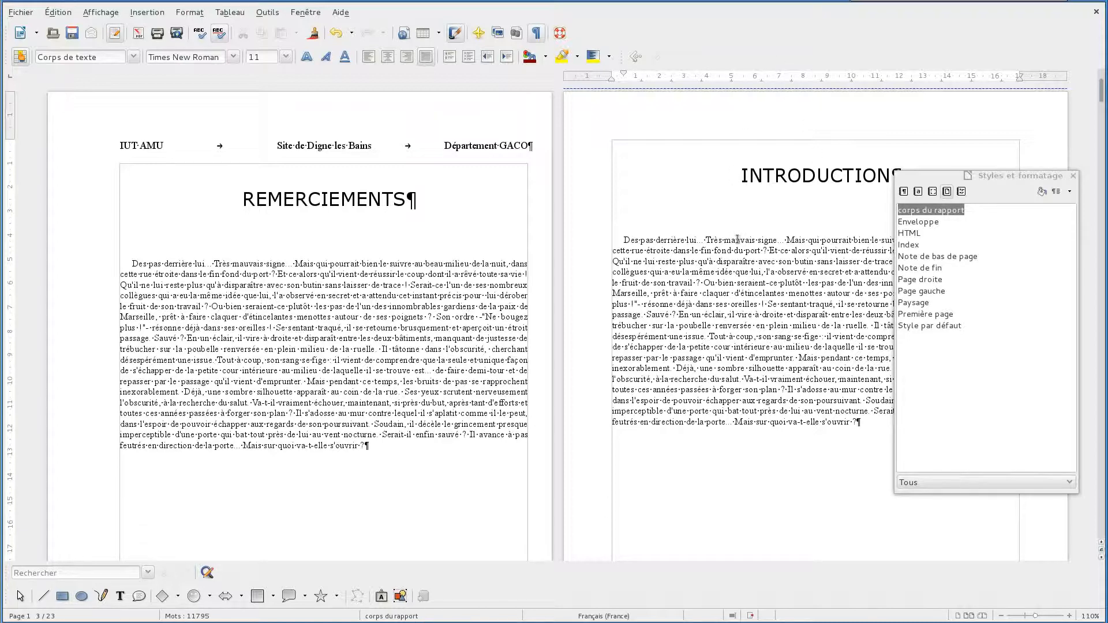
- Insert a page break at the end of the Conclusion text with the "Style par défaut" page style
left_click_drag(1101, 102, 1104, 426)
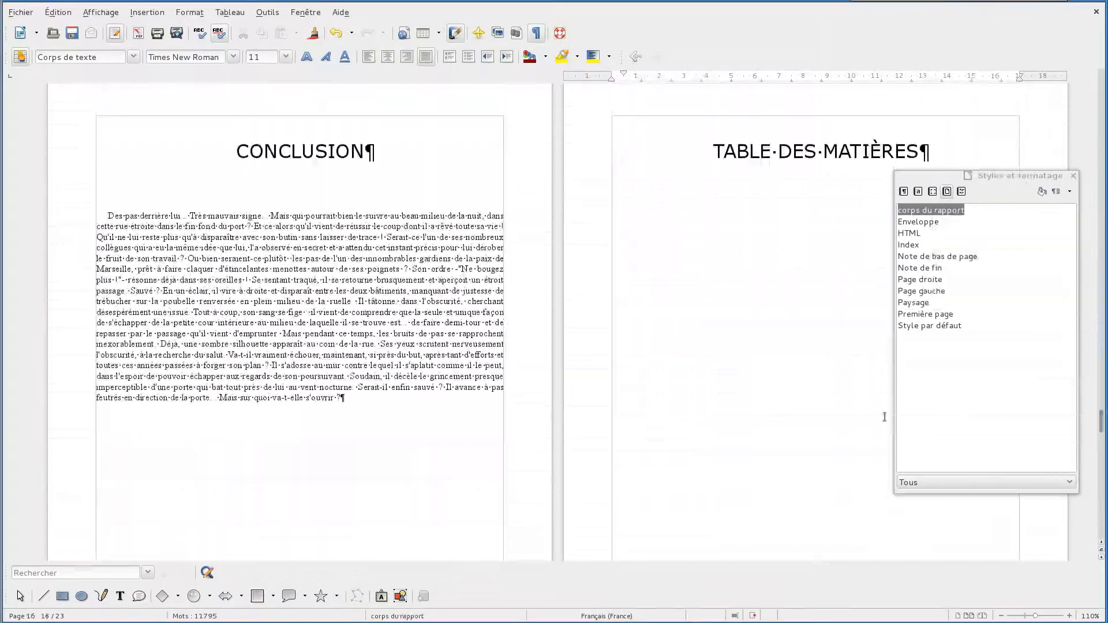
left_click(484, 423)
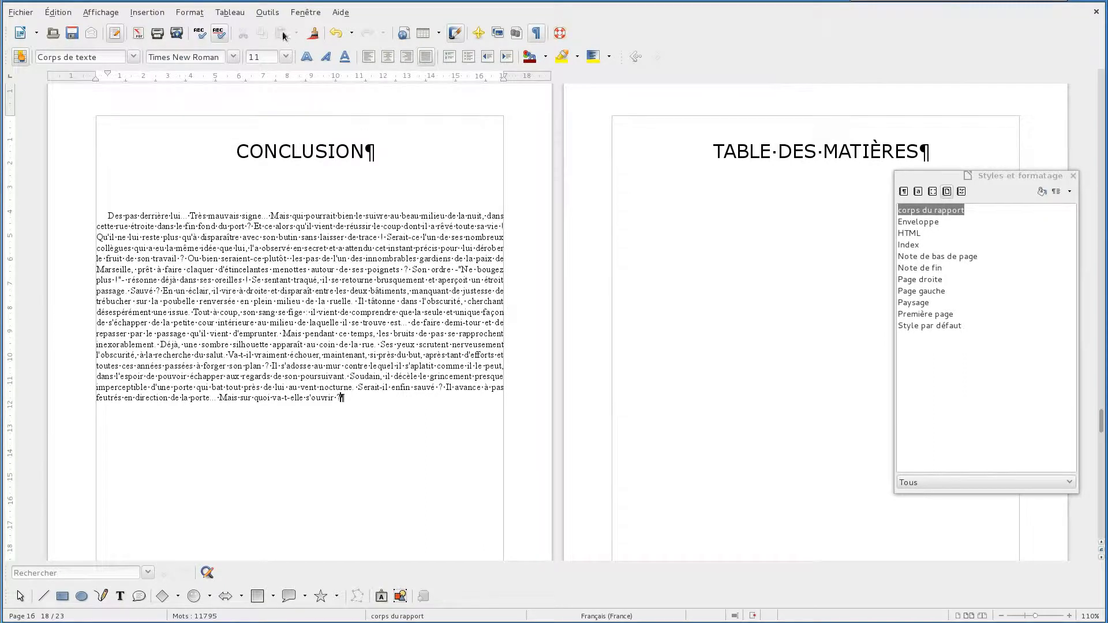
left_click(147, 12)
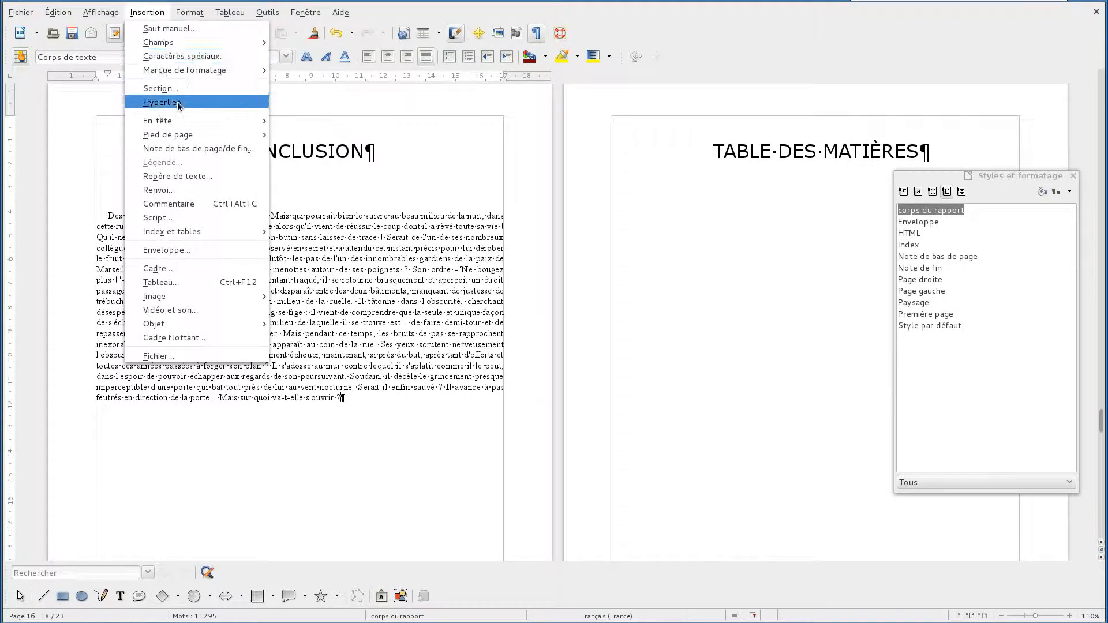
left_click(173, 28)
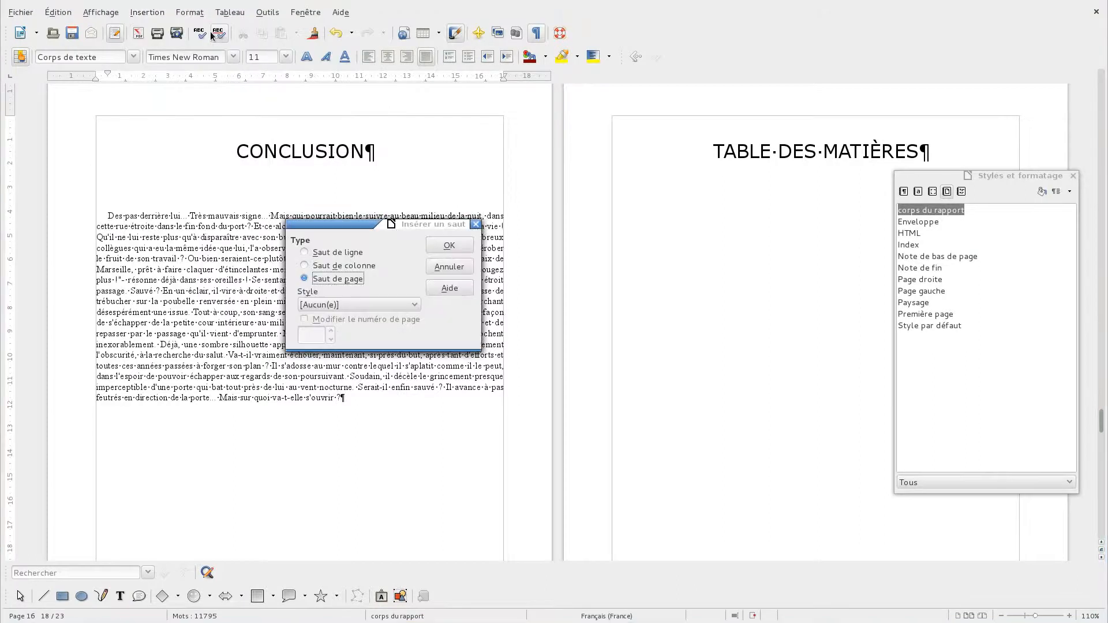
left_click(413, 303)
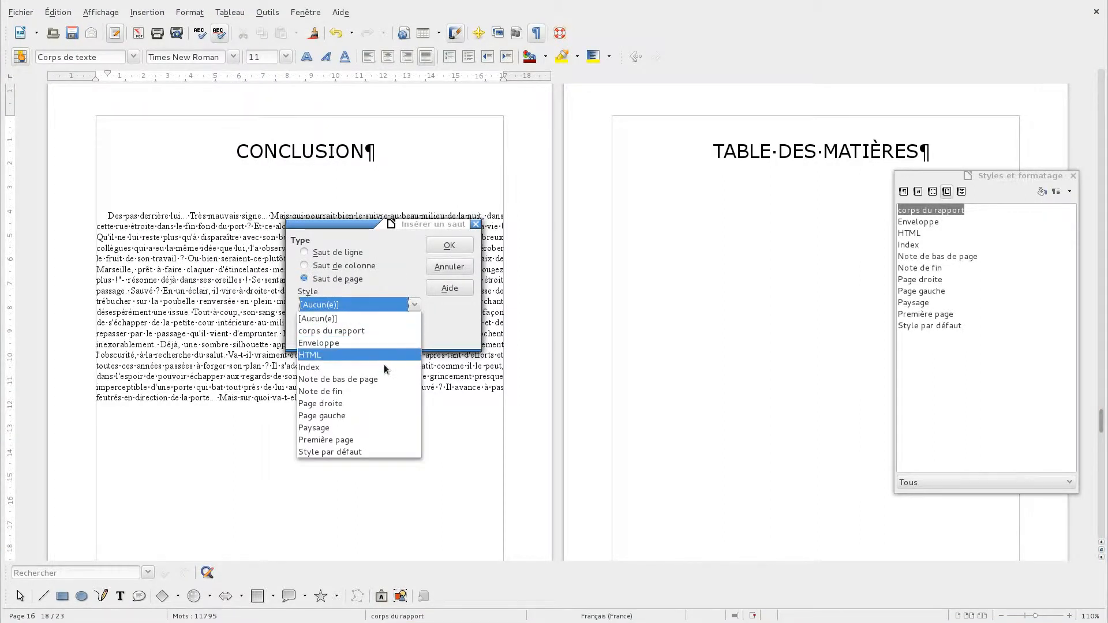
left_click(368, 451)
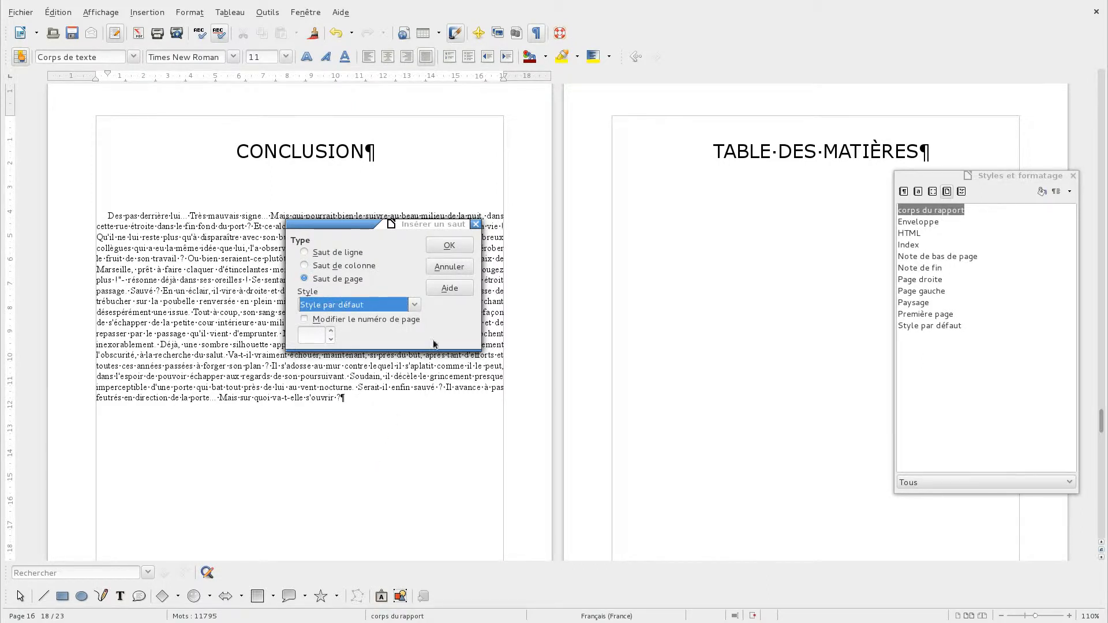
left_click(450, 245)
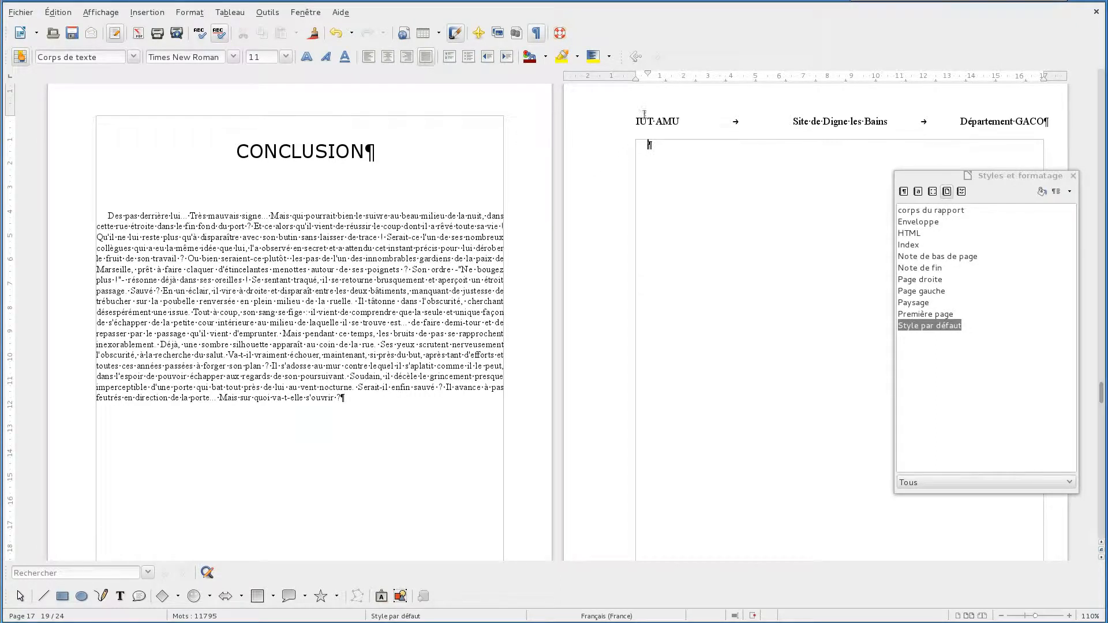
- Enable a header and a footer for the "corps du rapport" page style from the Conclusion page
left_click(332, 312)
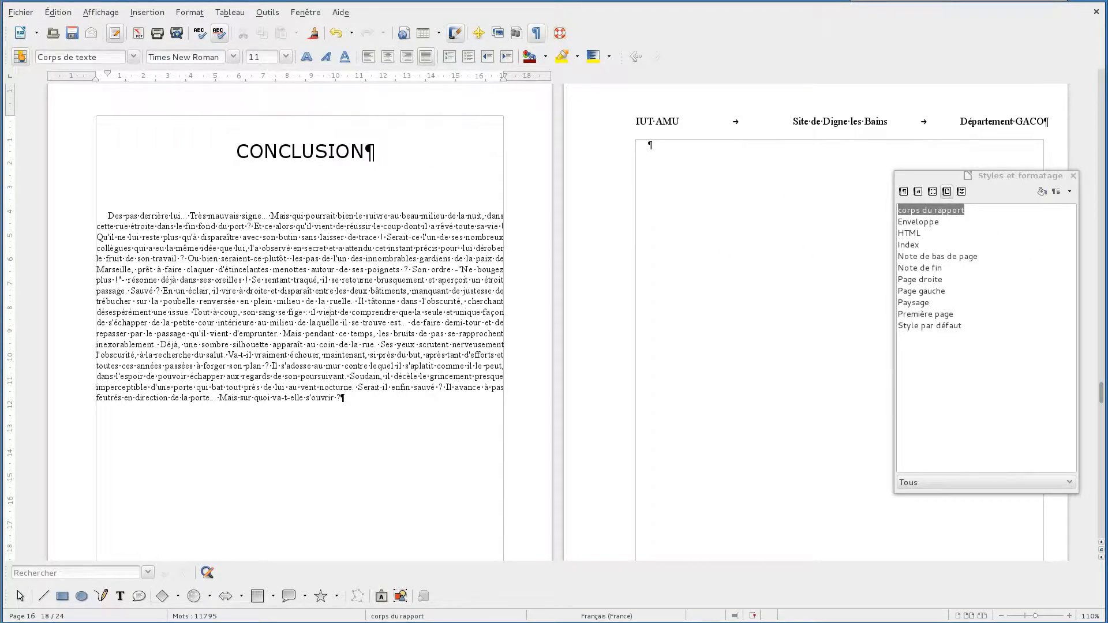
left_click(164, 17)
mouse_move(213, 121)
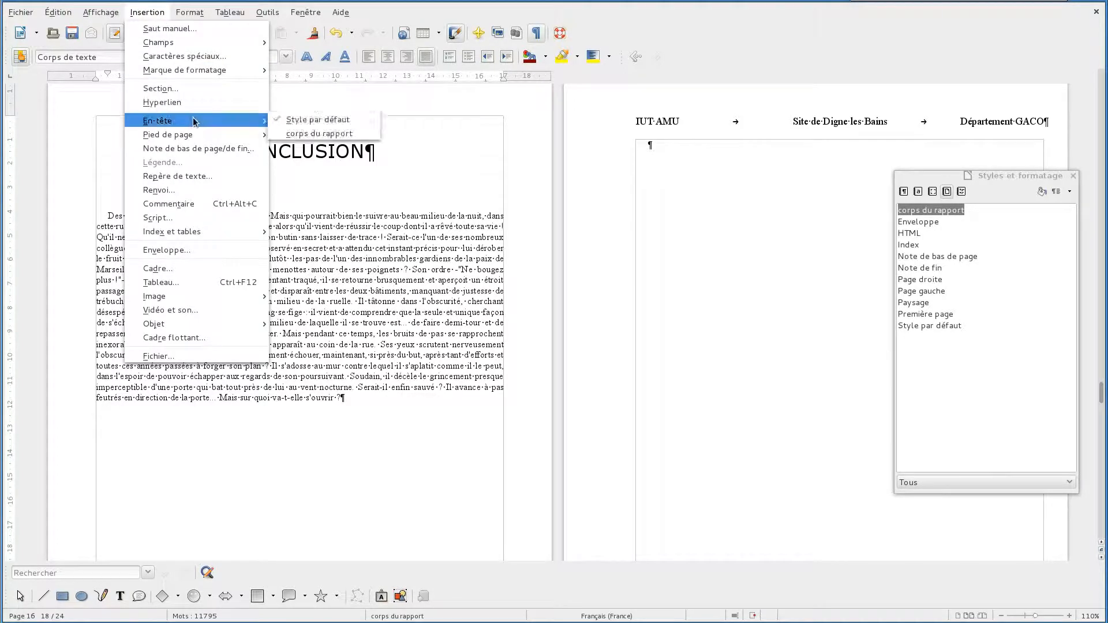
left_click(324, 132)
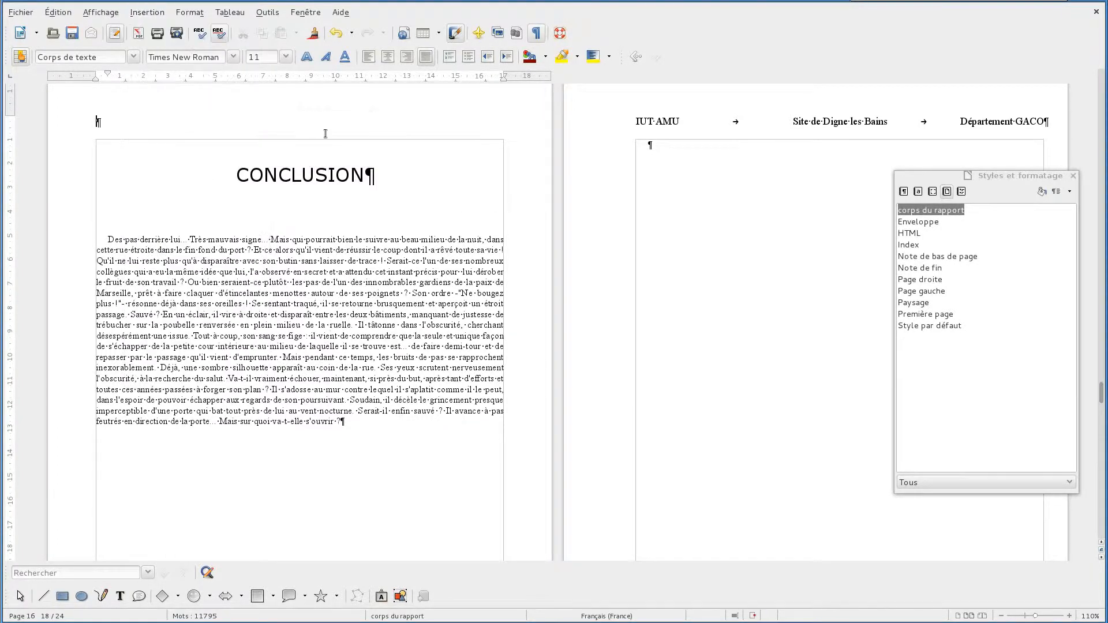
left_click(186, 13)
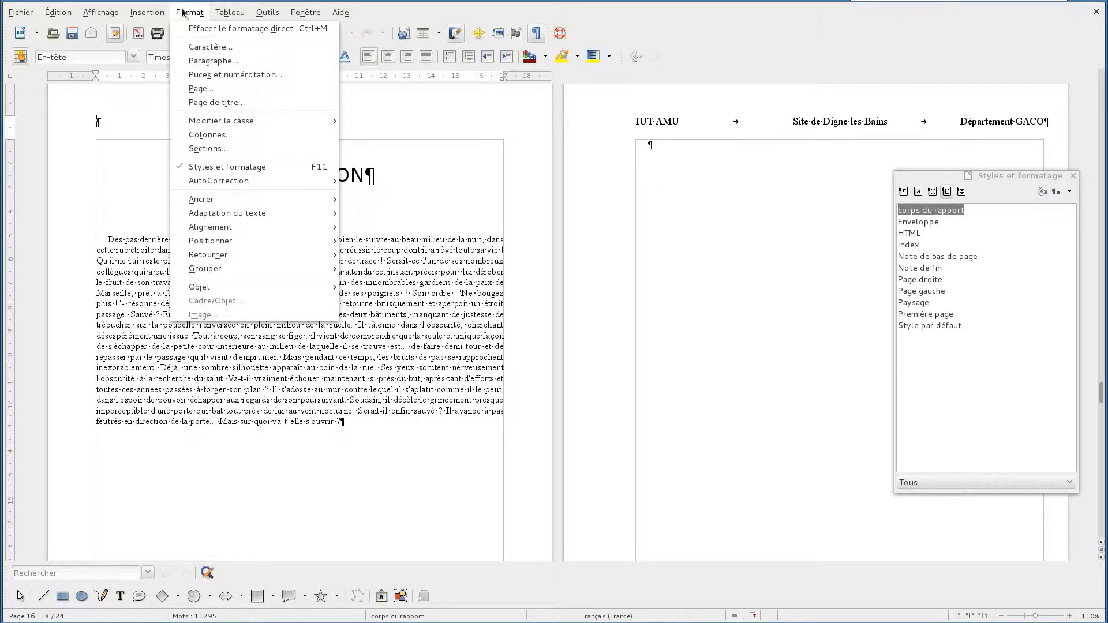
mouse_move(147, 12)
mouse_move(208, 134)
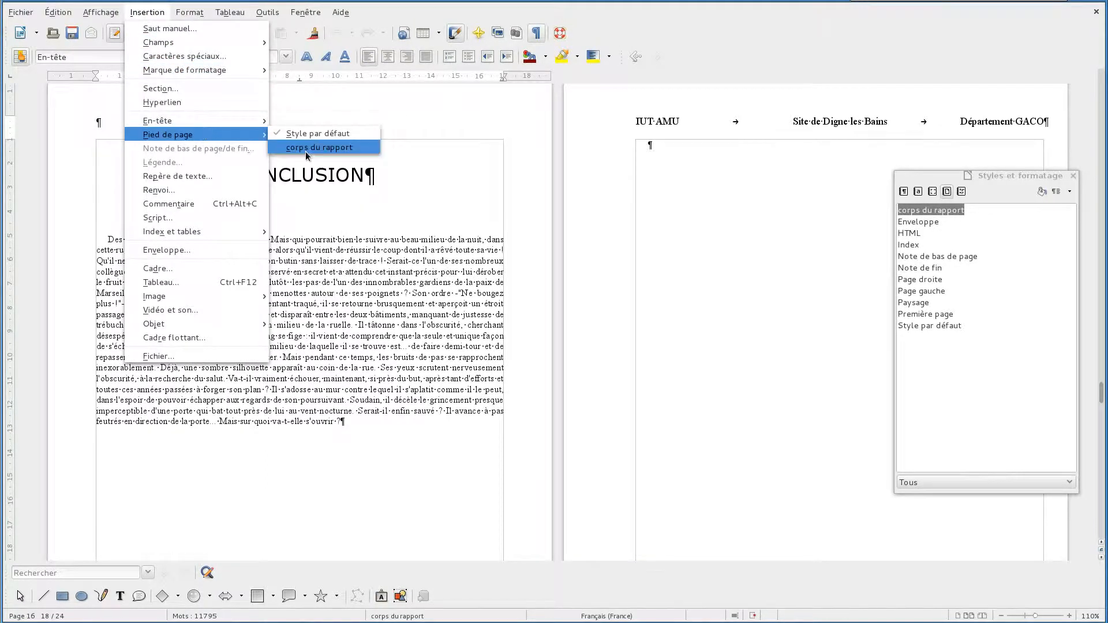
left_click(306, 150)
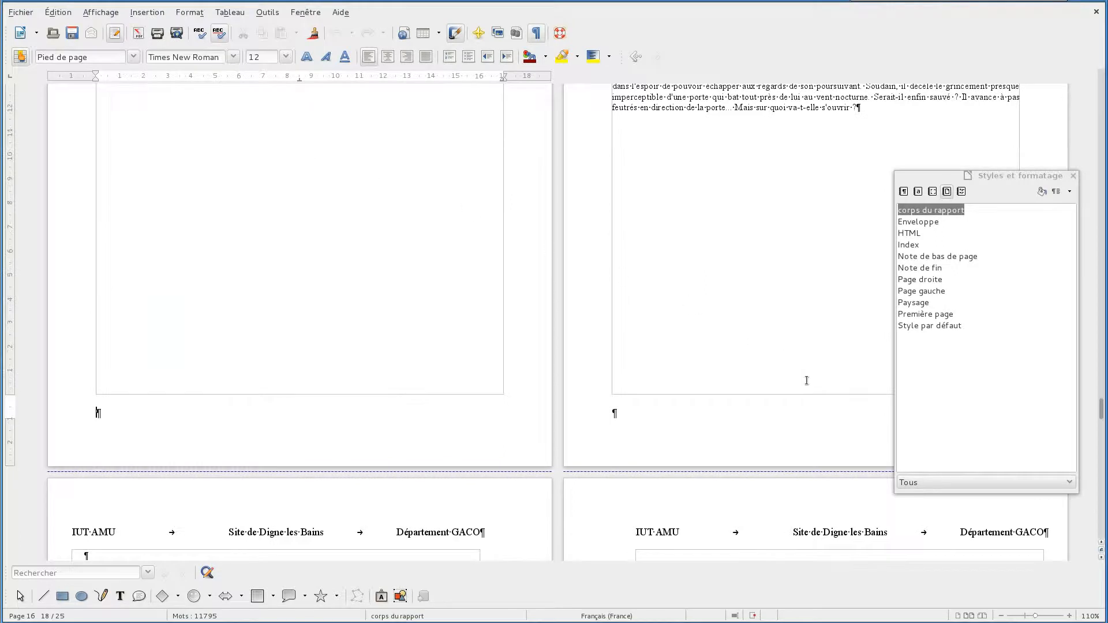
- Copy the "IUT AMU / Site de Digne les Bains / Département GACO" header from a default-style page into the "corps du rapport" header
scroll(706, 404, "up", 15)
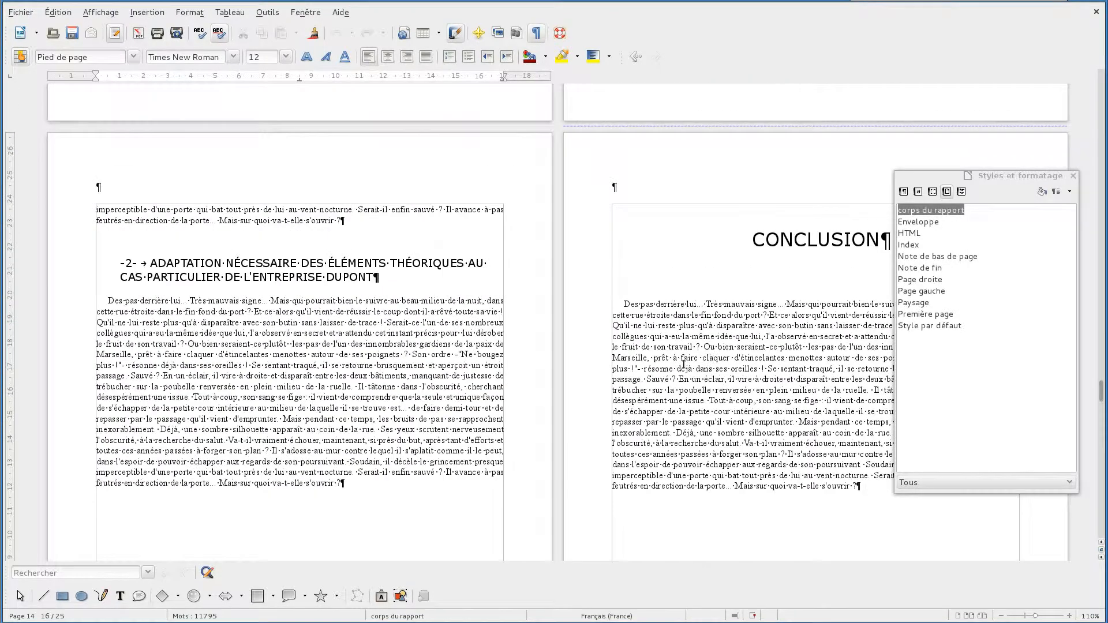
scroll(759, 381, "down", 15)
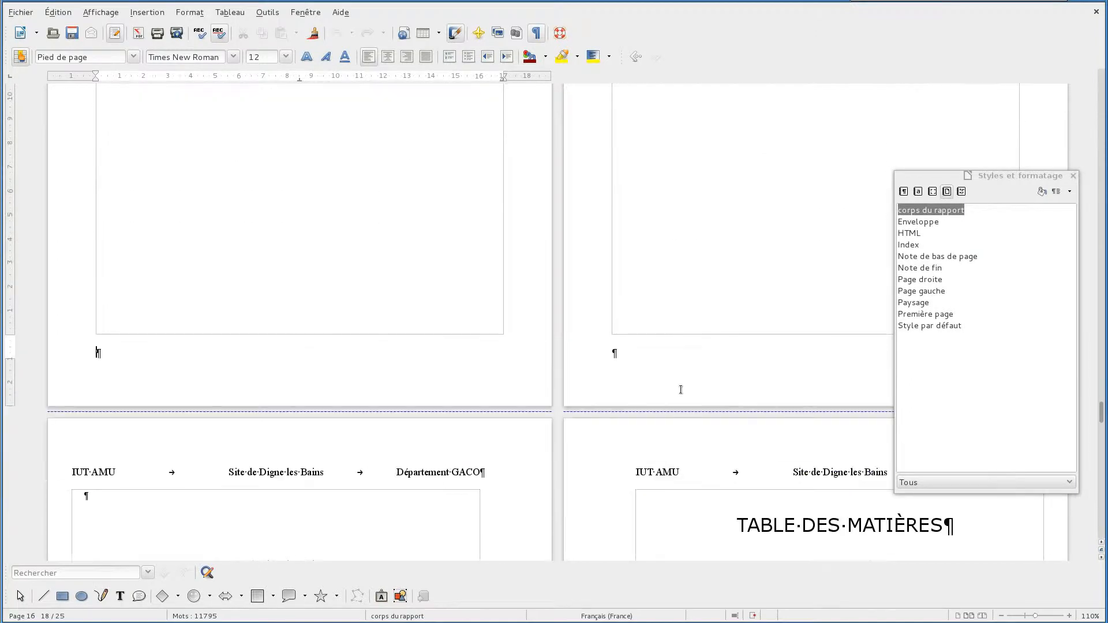
scroll(285, 443, "down", 3)
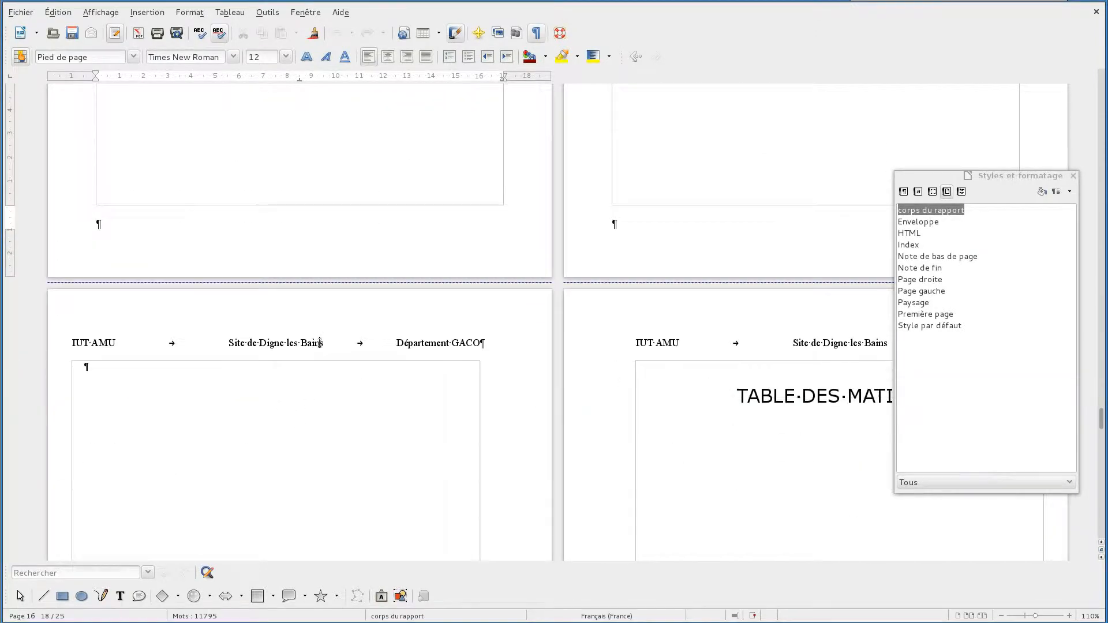
triple_click(319, 342)
key("ctrl+c")
right_click(319, 345)
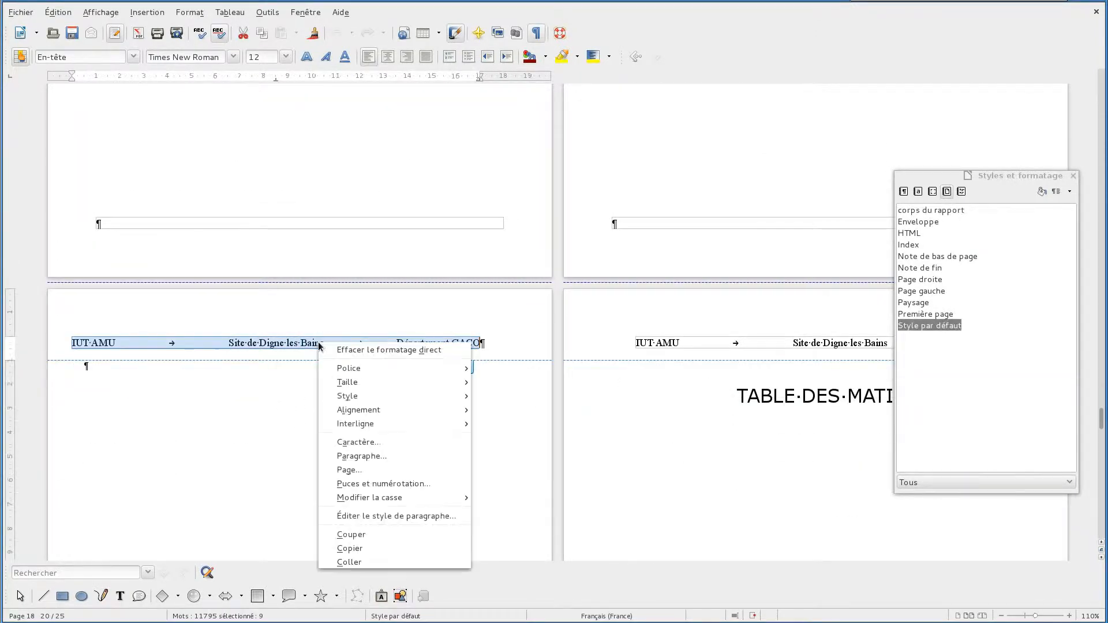
left_click(448, 548)
scroll(444, 308, "up", 5)
scroll(444, 308, "up", 8)
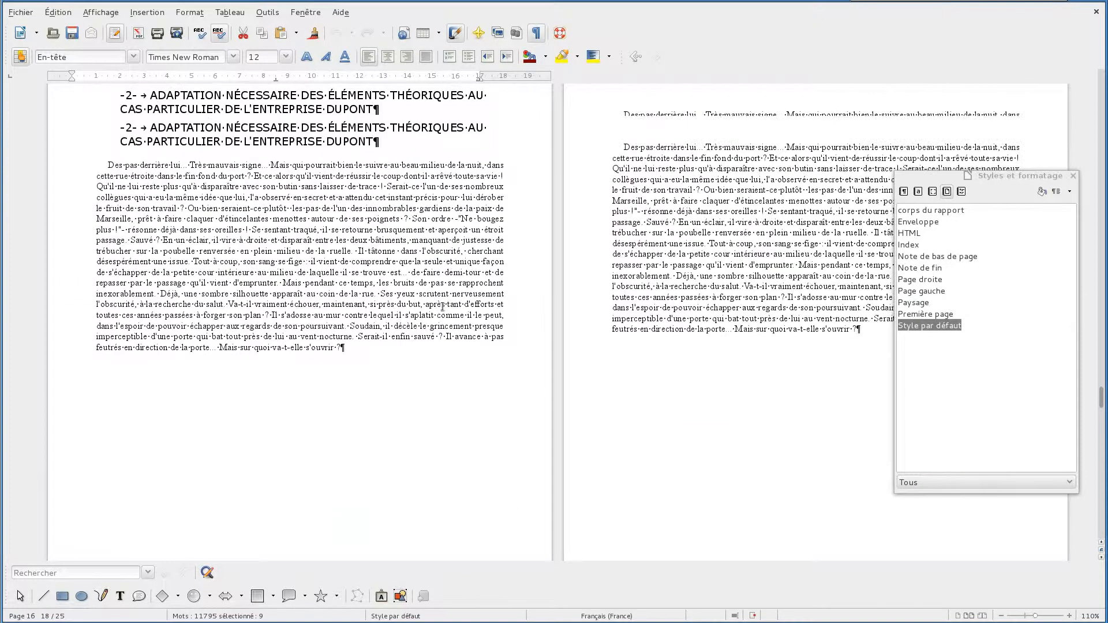
right_click(382, 154)
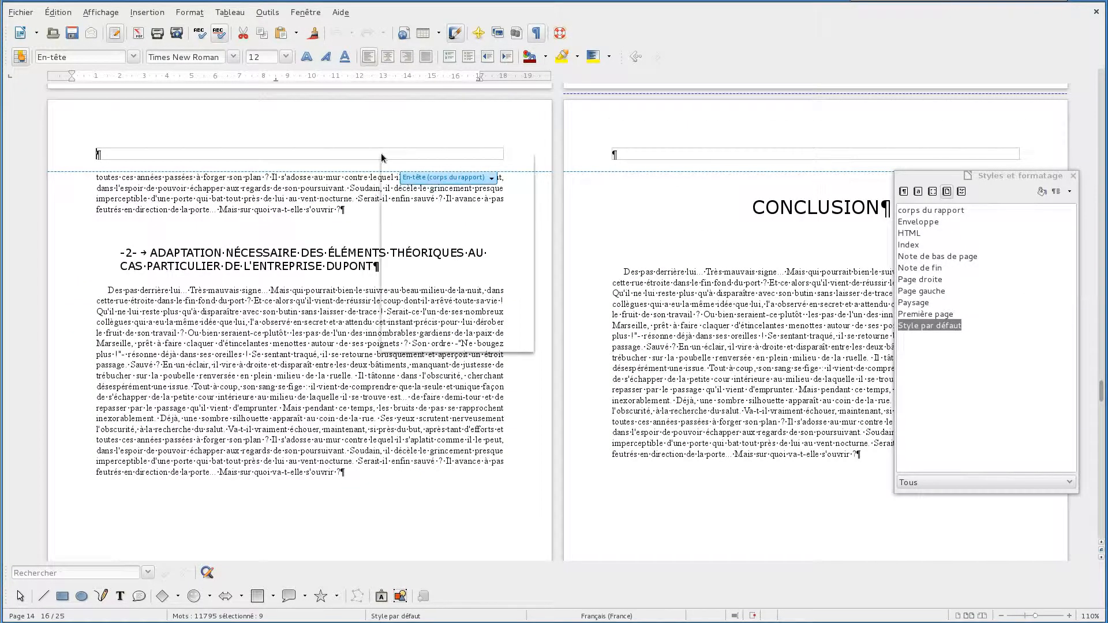
left_click(432, 347)
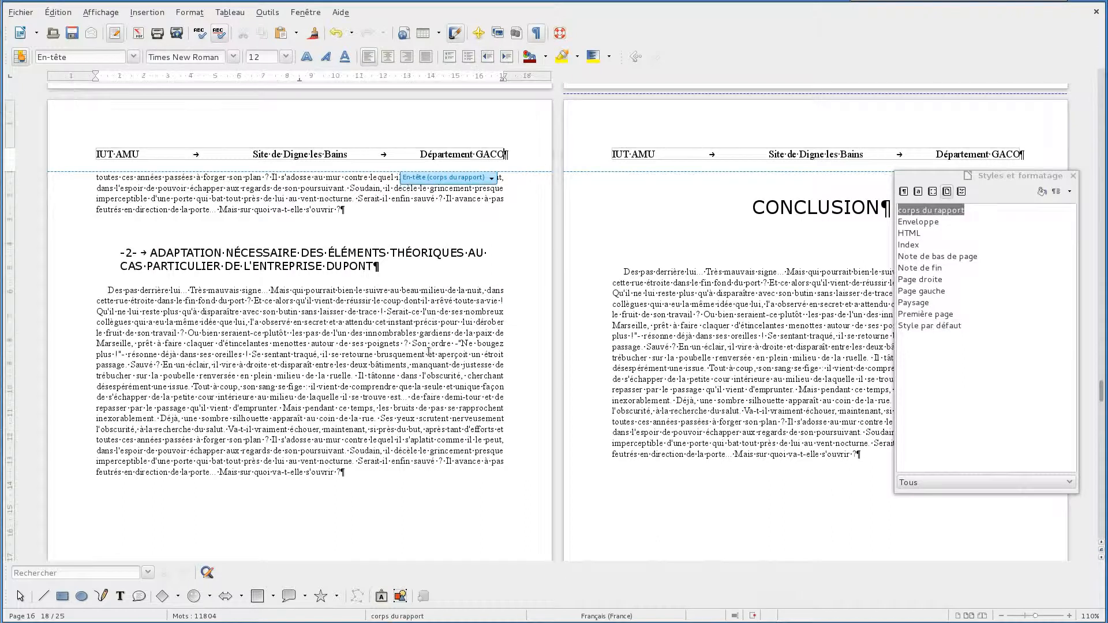
- Copy the footer text "Augmenter le chiffre d'affaires de l'entreprise Dupont" from a default-style page into the "corps du rapport" footer
scroll(431, 346, "down", 13)
scroll(428, 351, "down", 4)
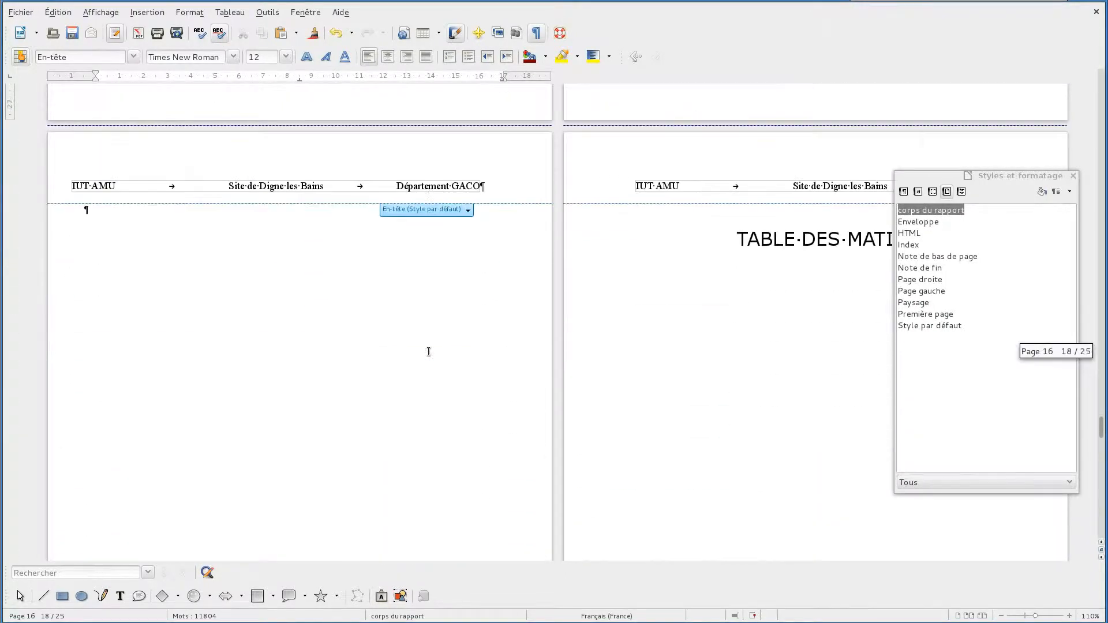
scroll(429, 351, "down", 10)
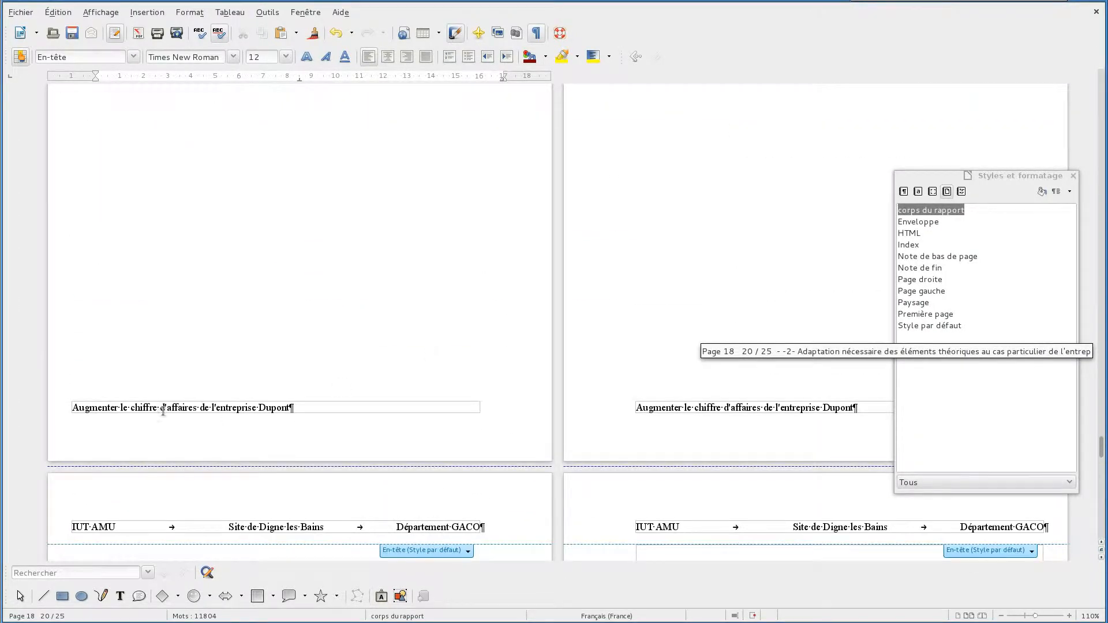
double_click(164, 408)
triple_click(164, 408)
right_click(163, 408)
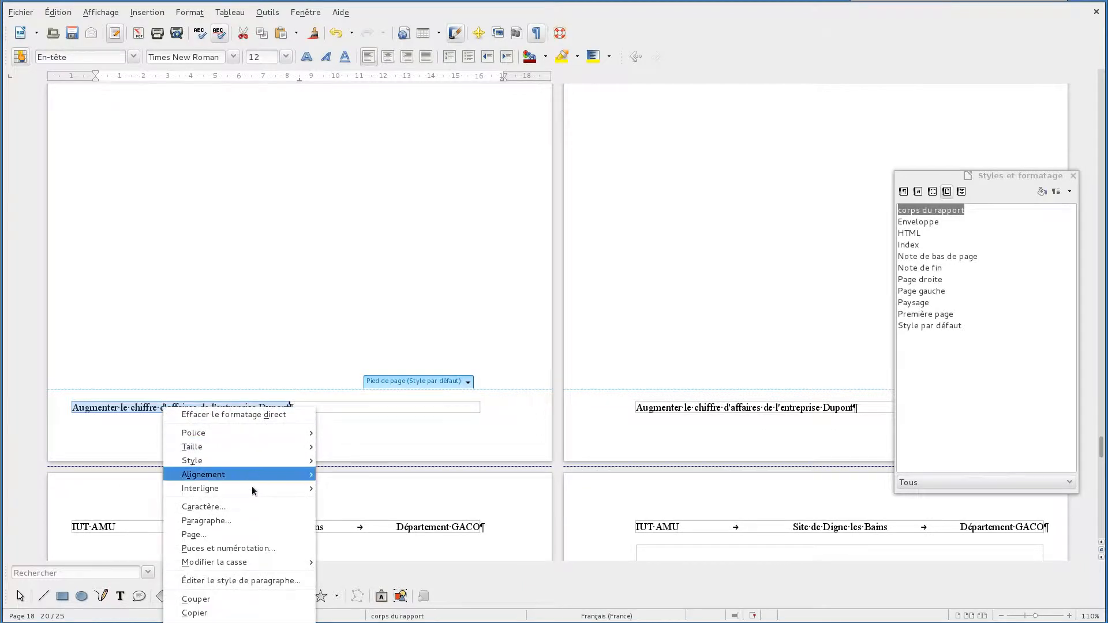
left_click(244, 612)
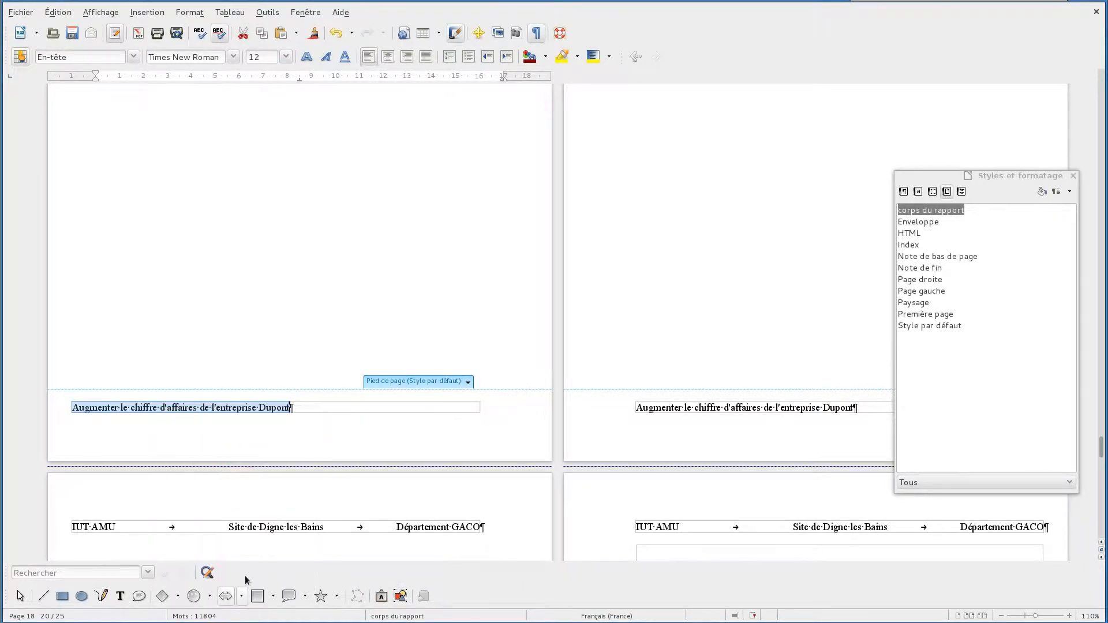
scroll(255, 297, "up", 20)
scroll(255, 298, "up", 3)
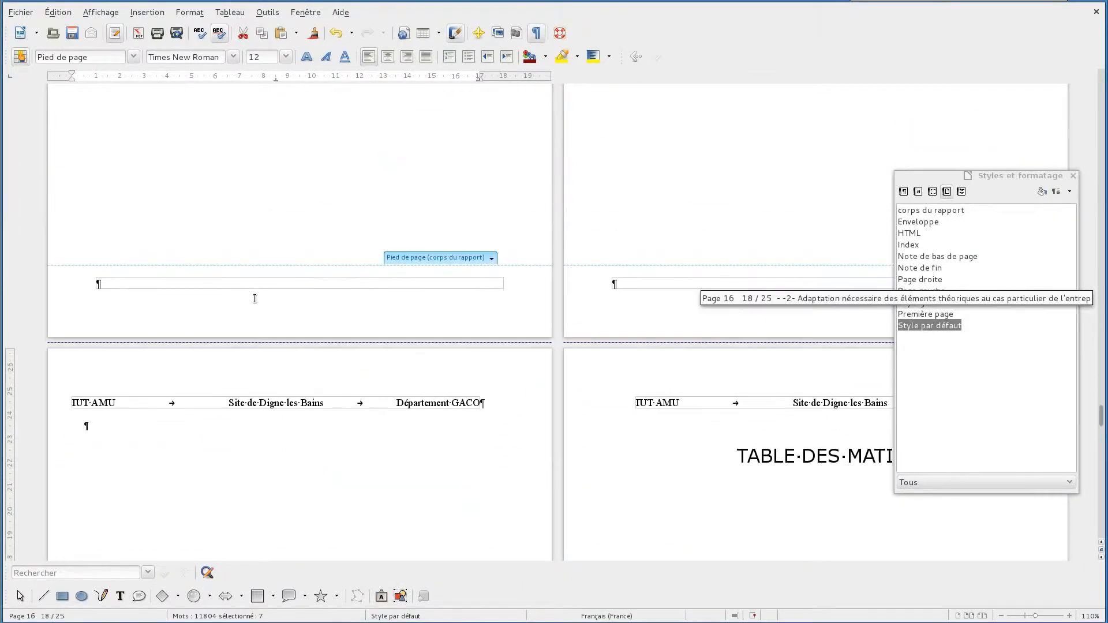
right_click(255, 291)
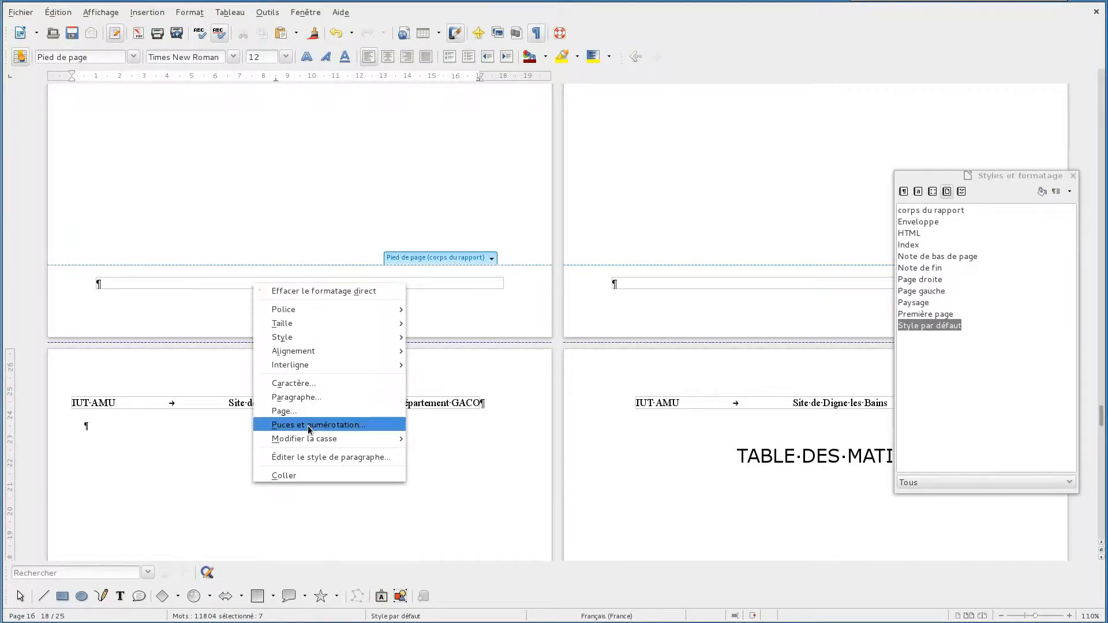
left_click(284, 475)
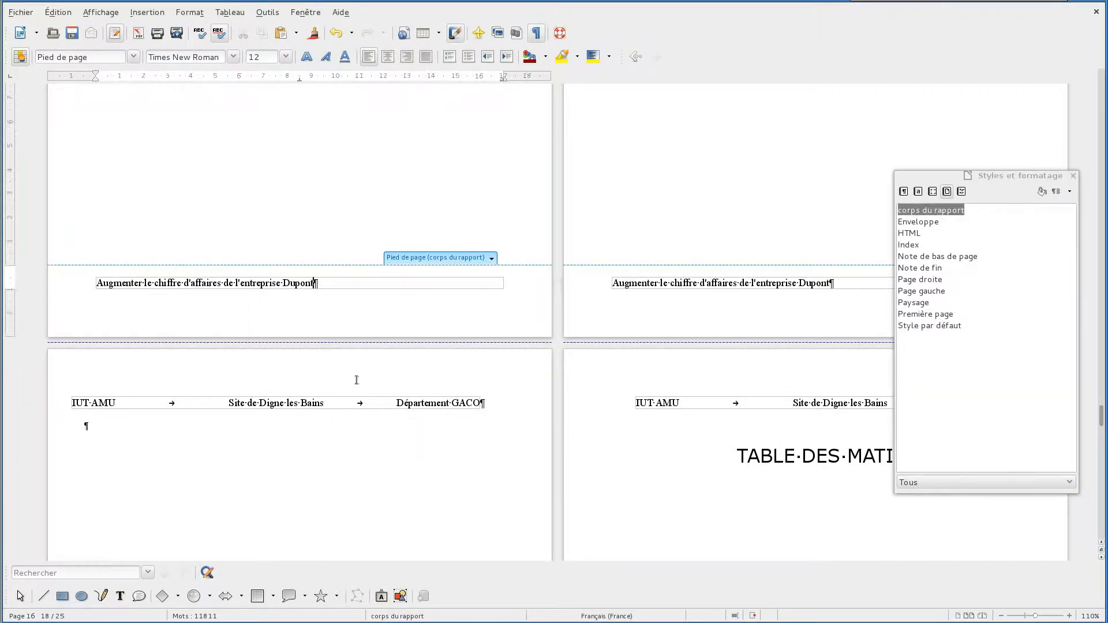
- Add a tab, the word "Page" and a page number field after the title in the "corps du rapport" footer
key("Tab")
type("Page")
left_click(137, 13)
mouse_move(225, 45)
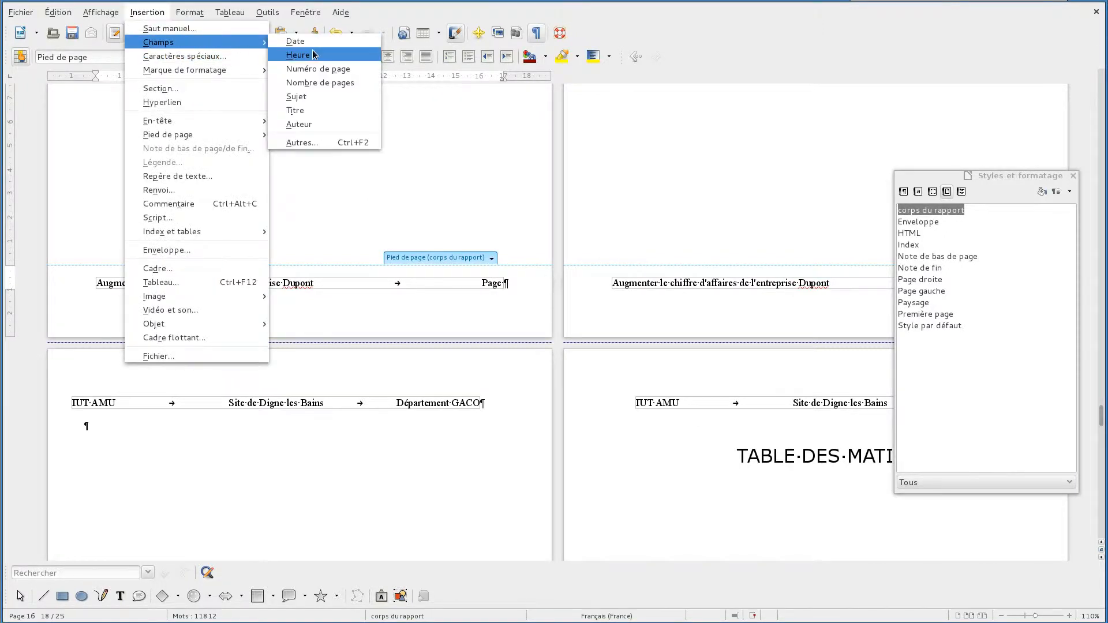
left_click(318, 69)
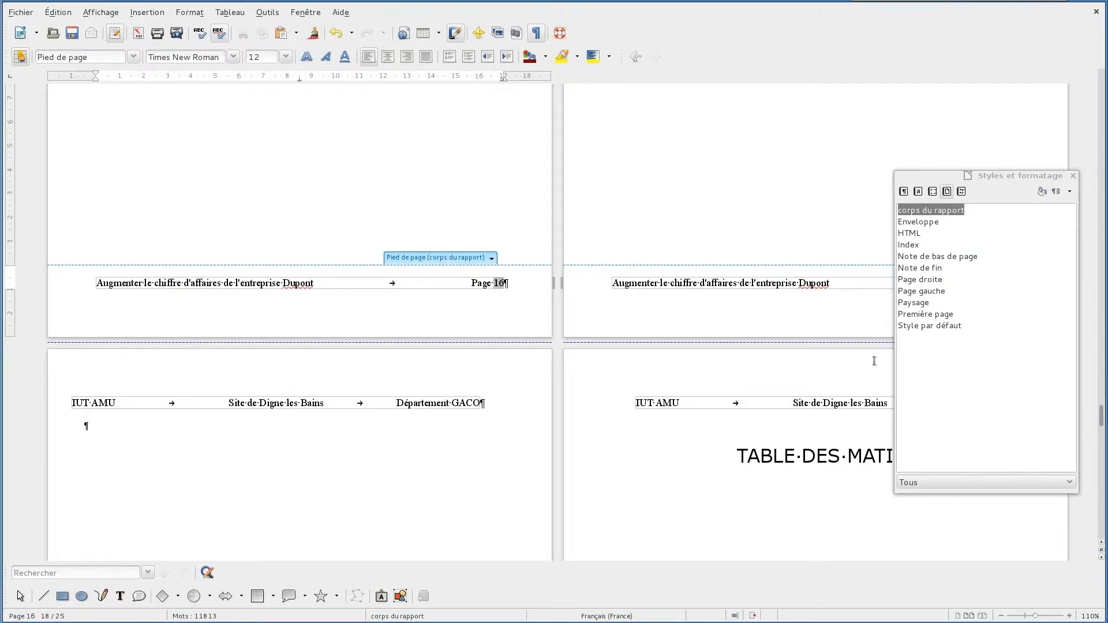
- Move the styles window off the footer and check the page numbering from the Introduction page onward
left_click_drag(1102, 421, 1102, 92)
scroll(678, 349, "down", 5)
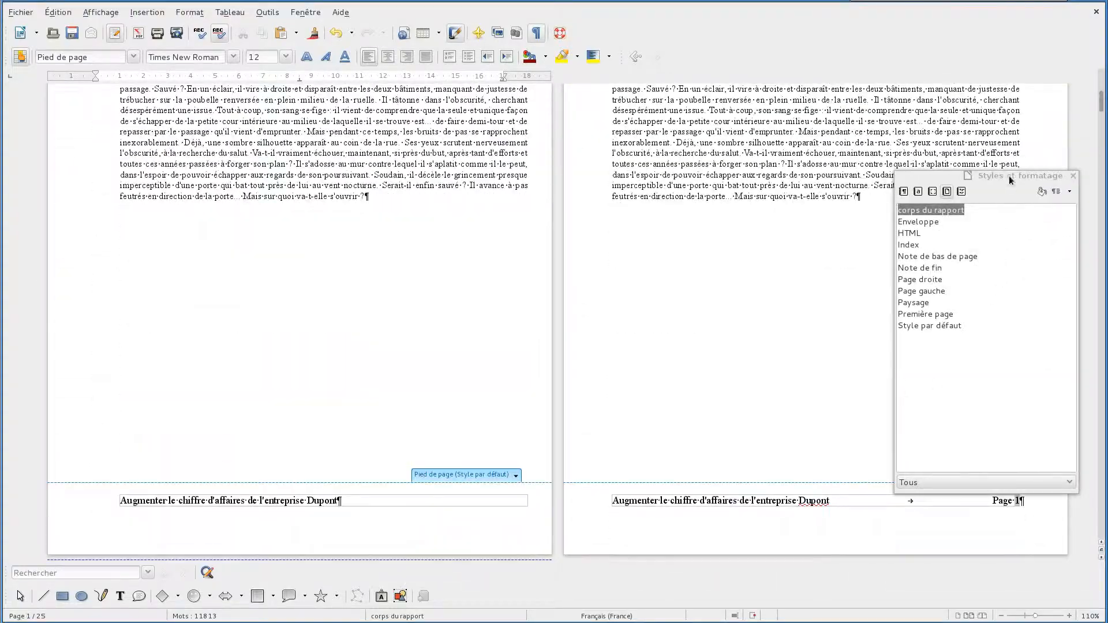
left_click_drag(1008, 175, 567, 140)
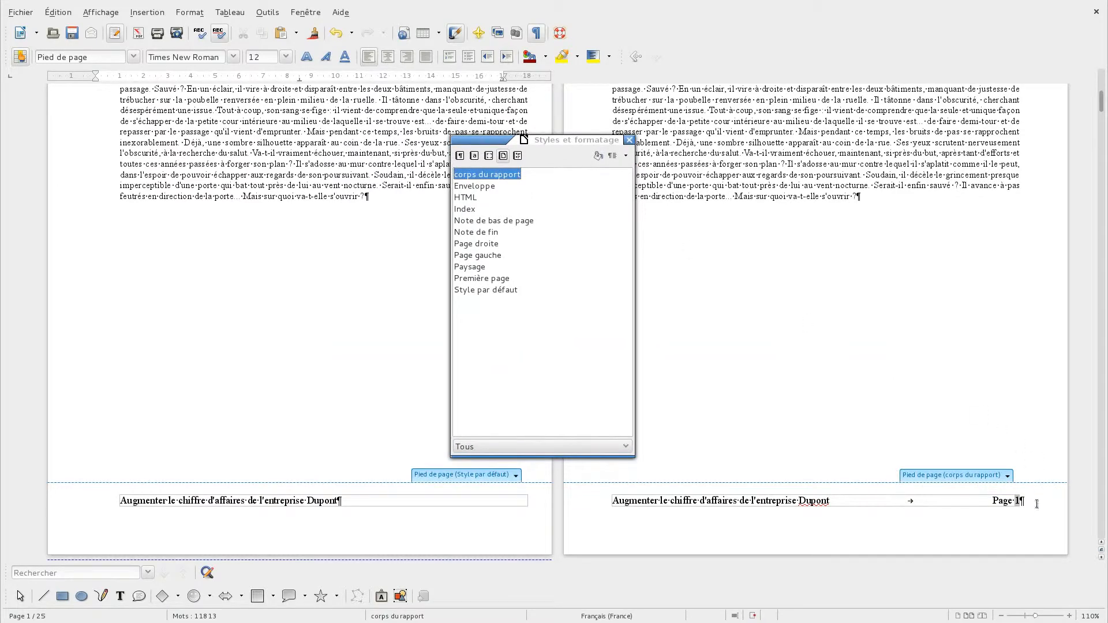
scroll(504, 507, "down", 3)
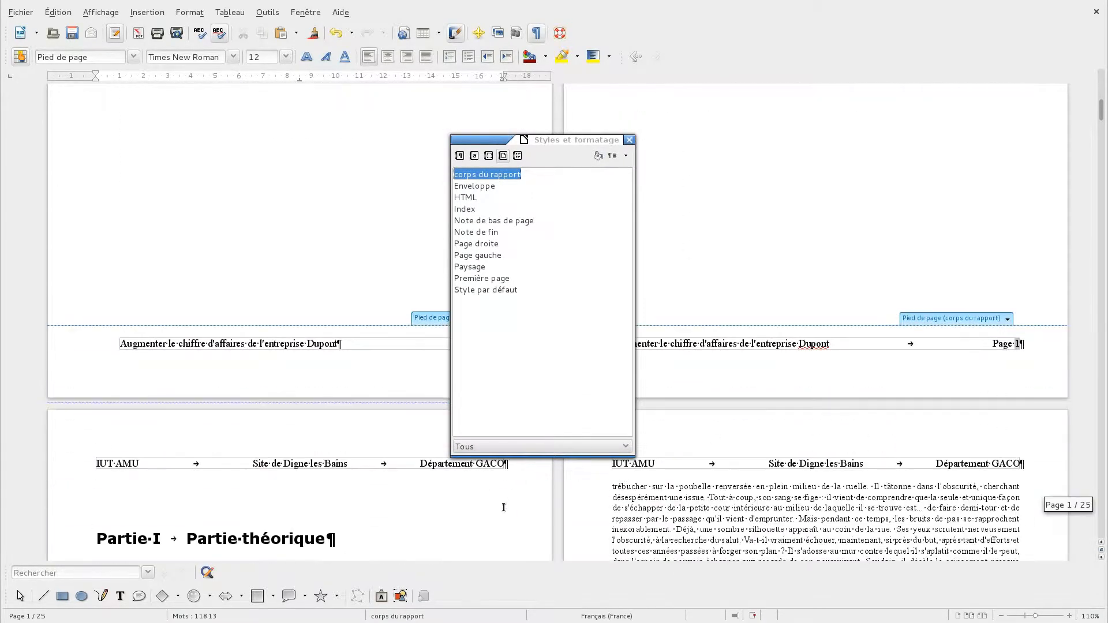
scroll(504, 507, "down", 12)
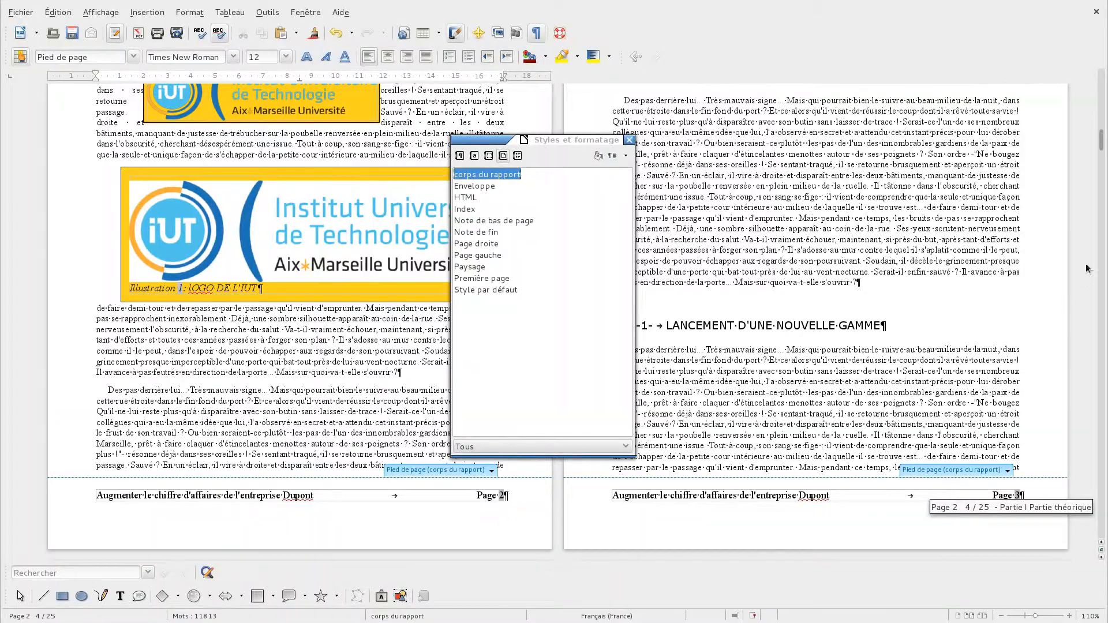
- Append "/ 17" after the page number field in the "corps du rapport" footer and return to the body text
left_click_drag(1101, 141, 1103, 378)
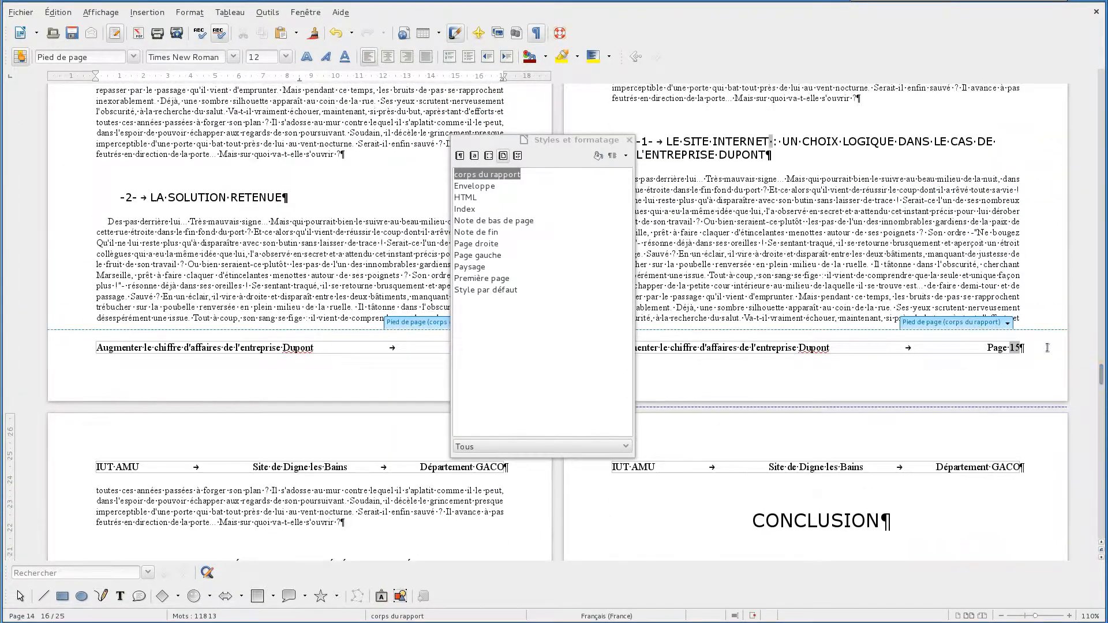
type("/ ")
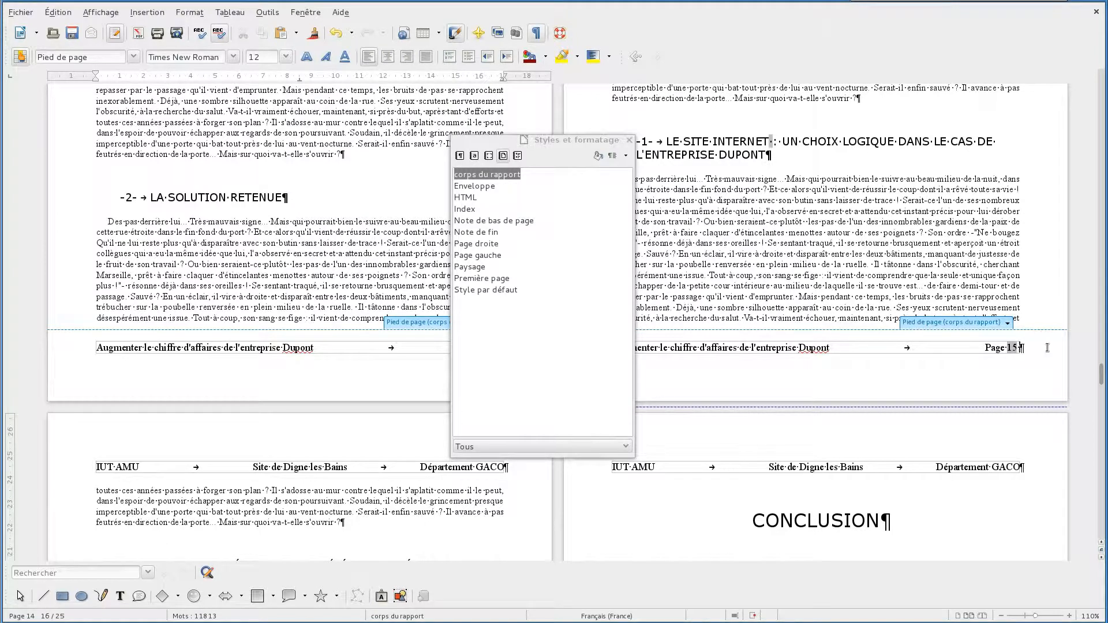
type("1")
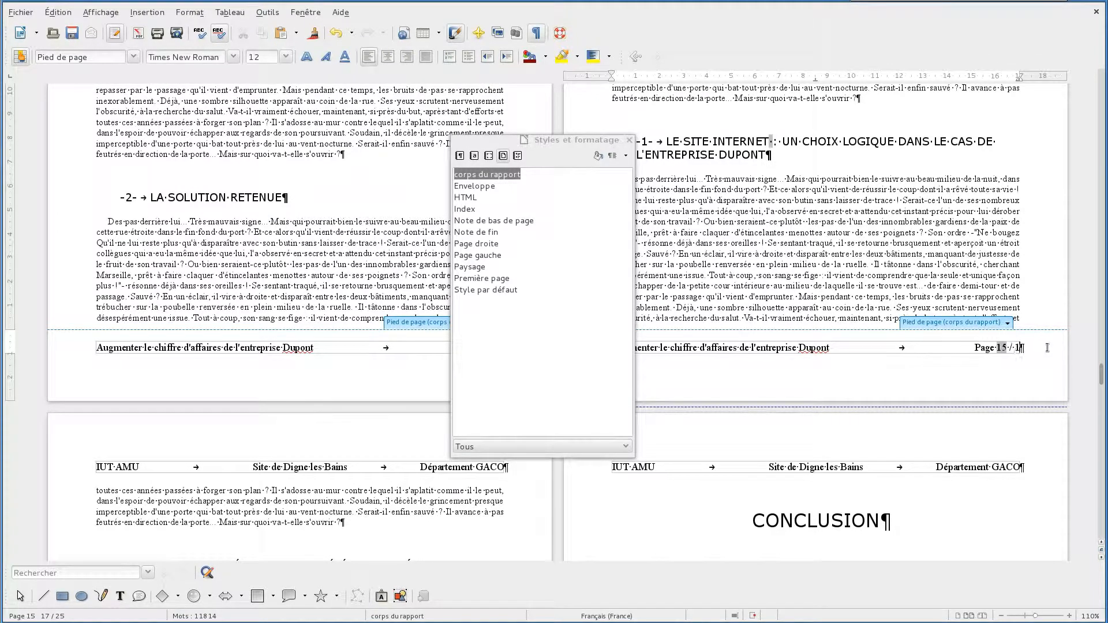
type("7")
left_click(981, 300)
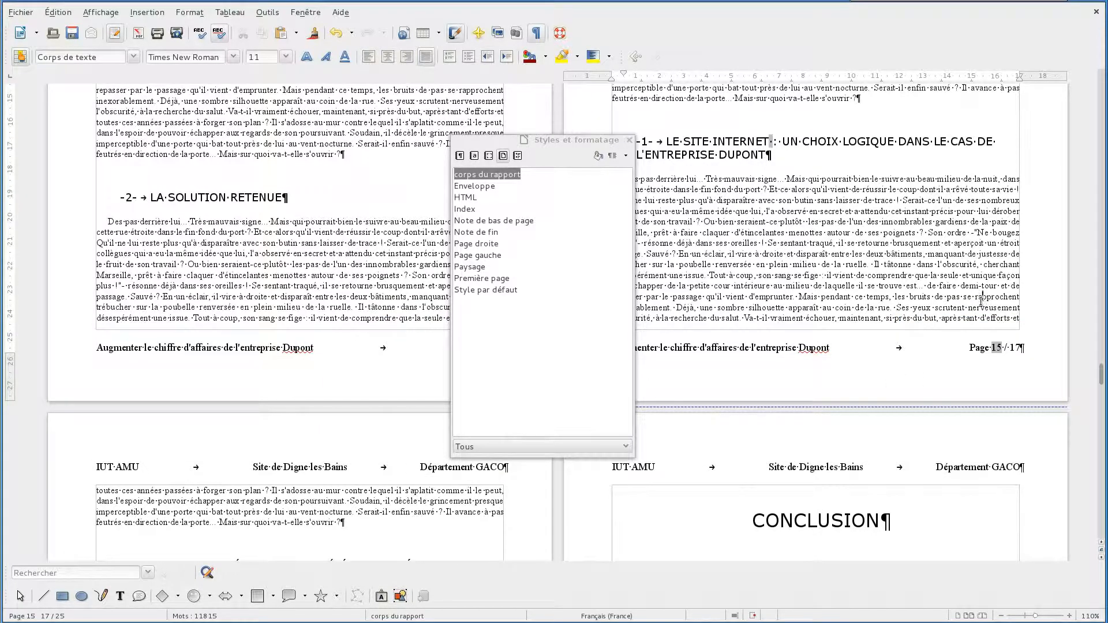